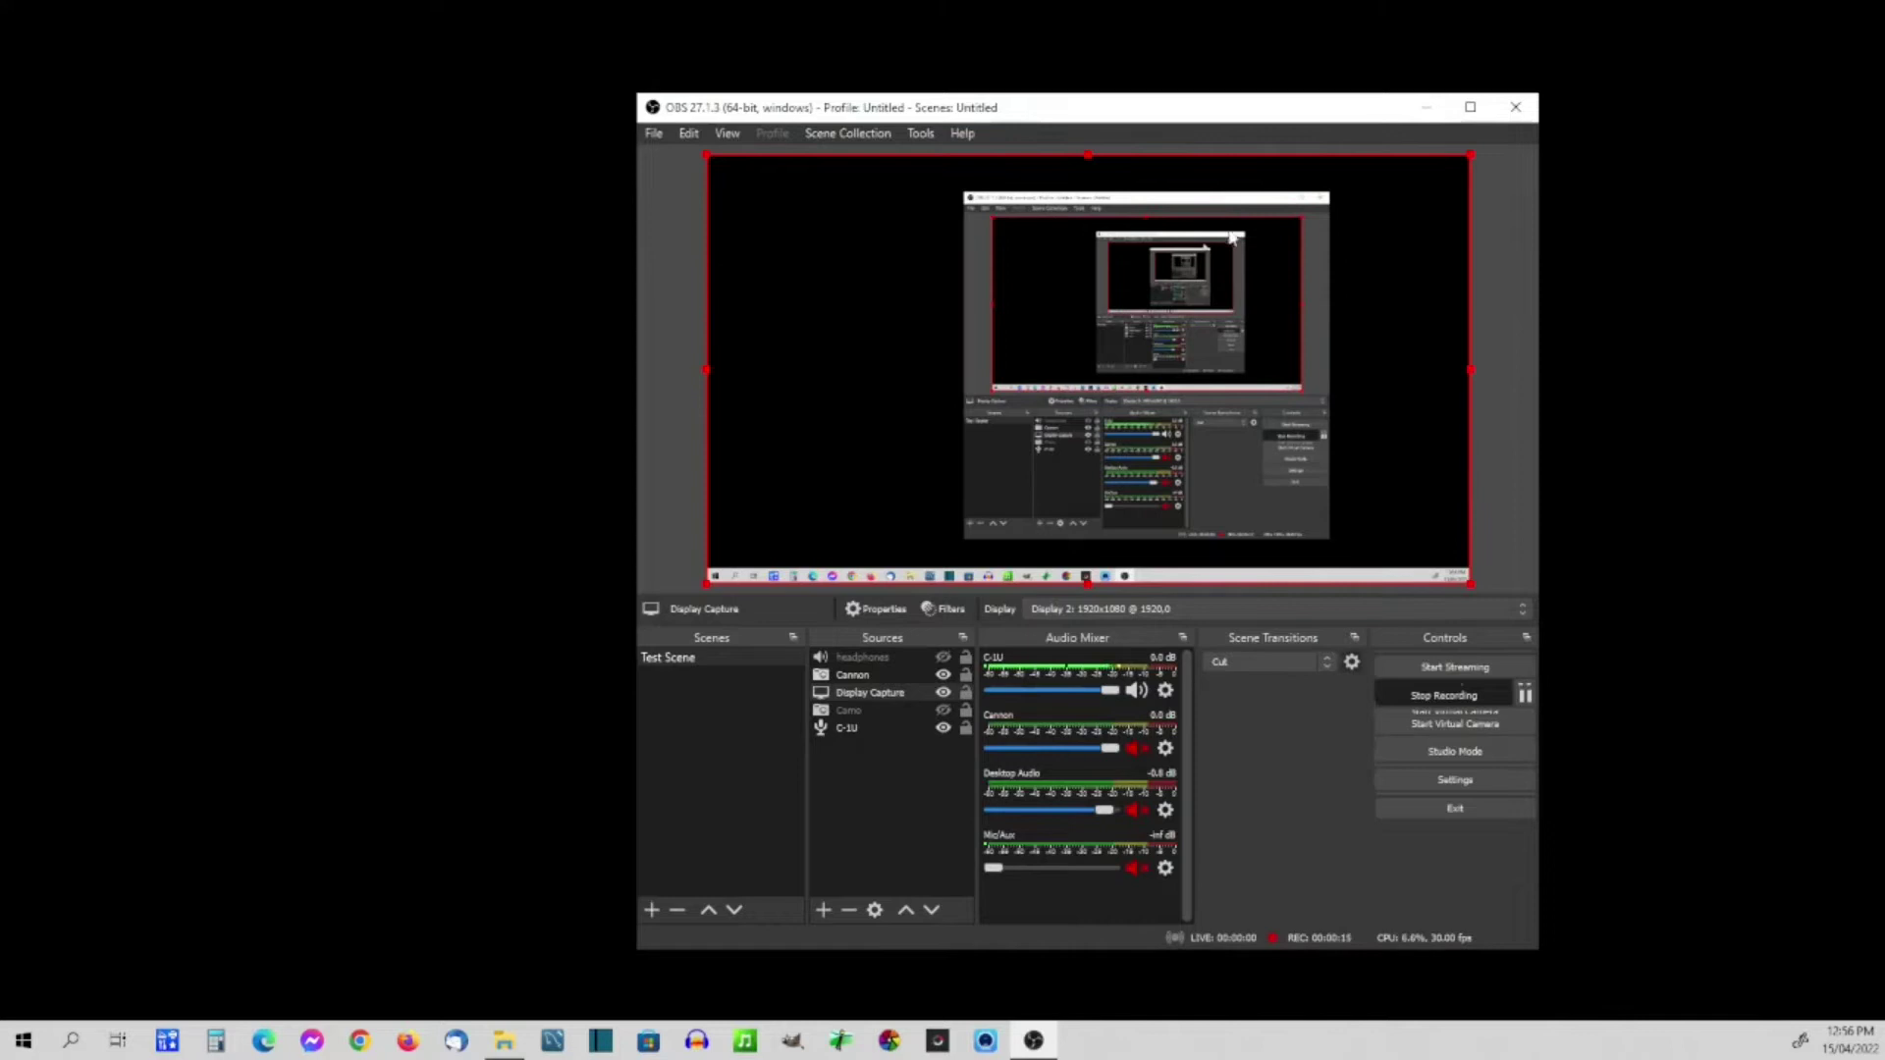
Step: Maximize the OBS Studio window using its title-bar Maximize button
click(1470, 106)
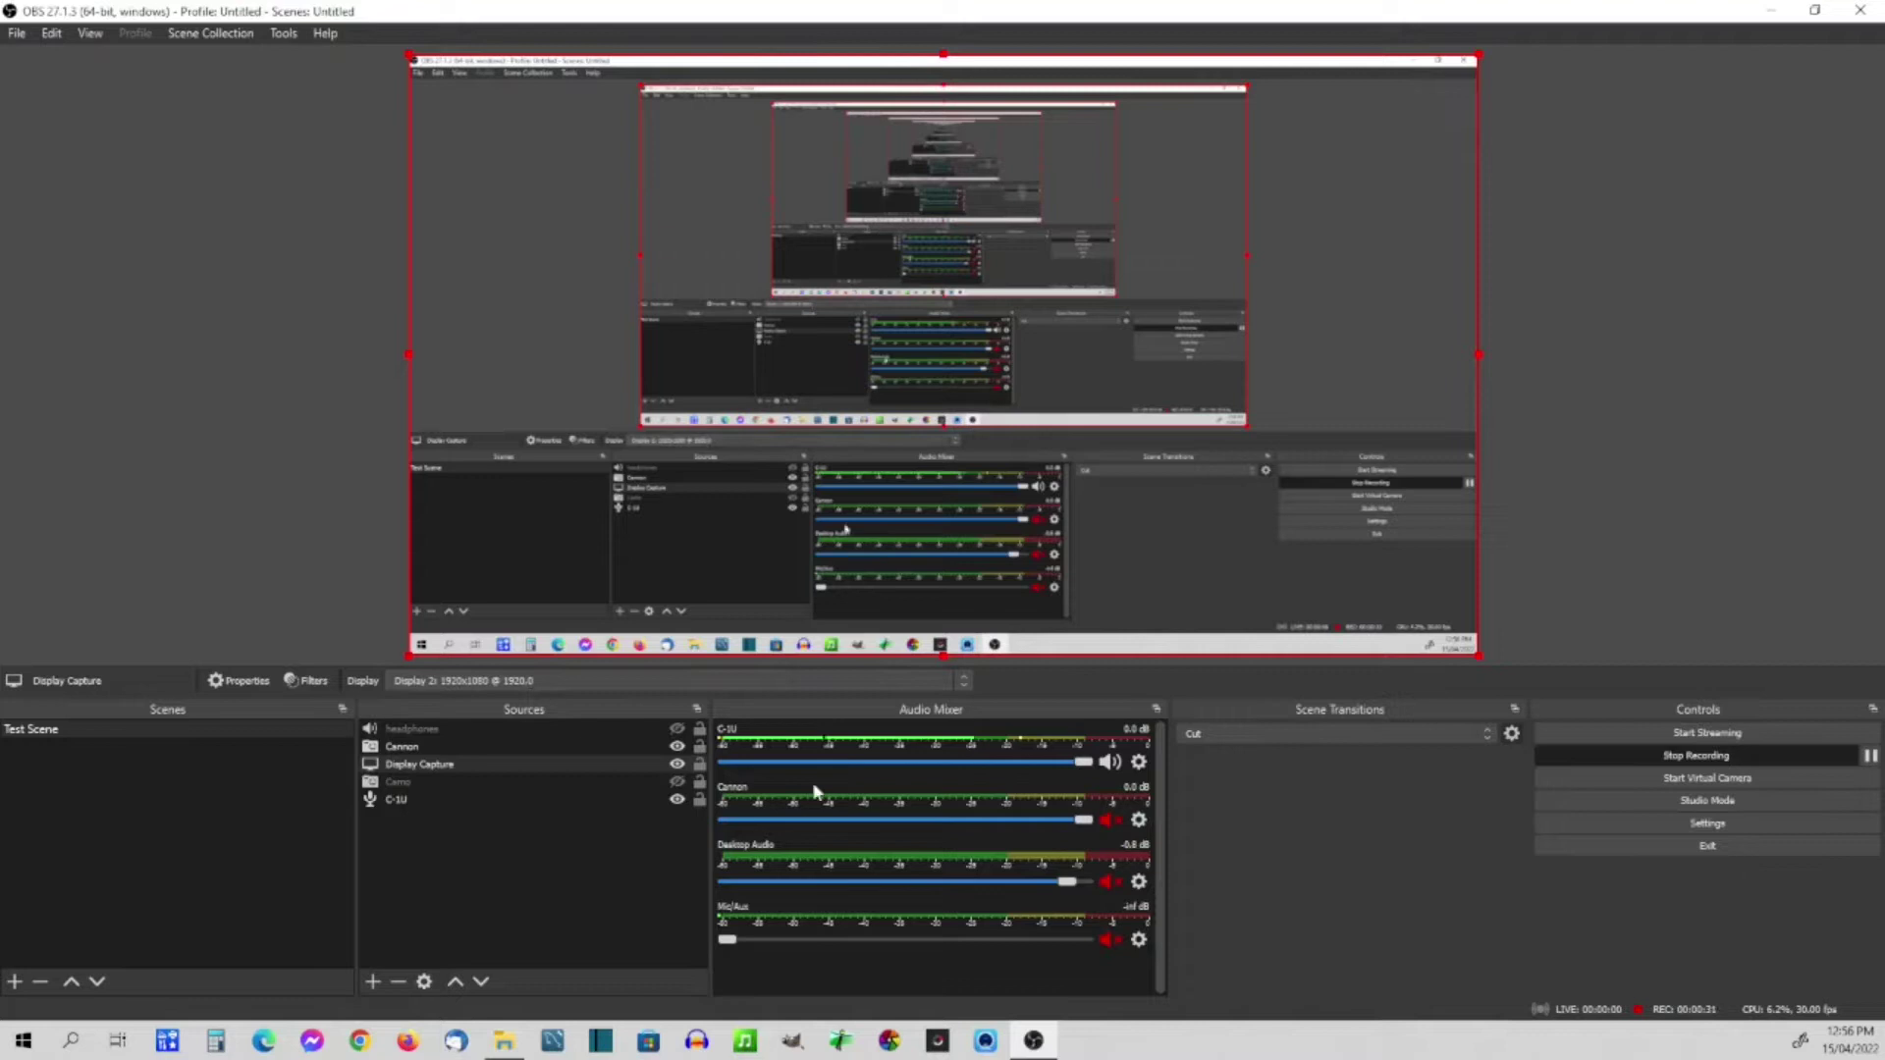
Step: Open the Cannon source's properties, confirm its device is EOS Webcam Utility, and close them
click(426, 750)
double_click(466, 745)
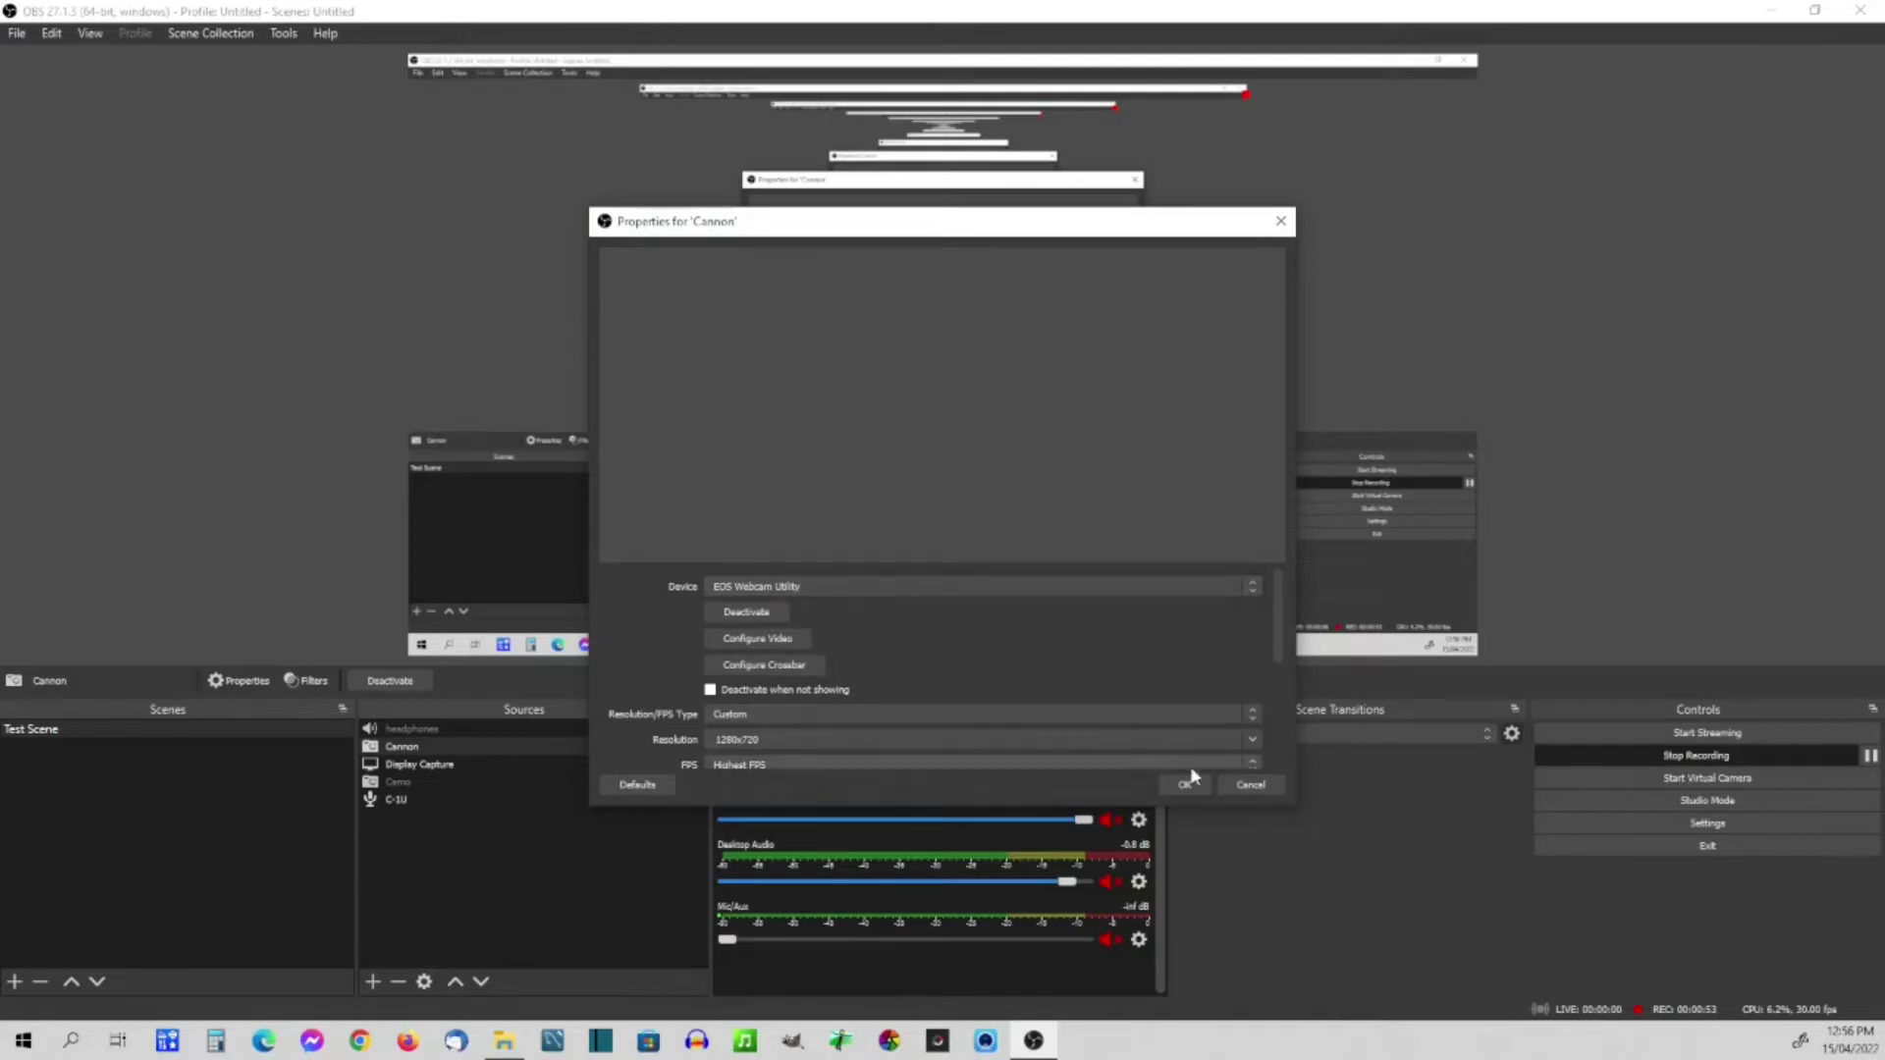
click(1231, 787)
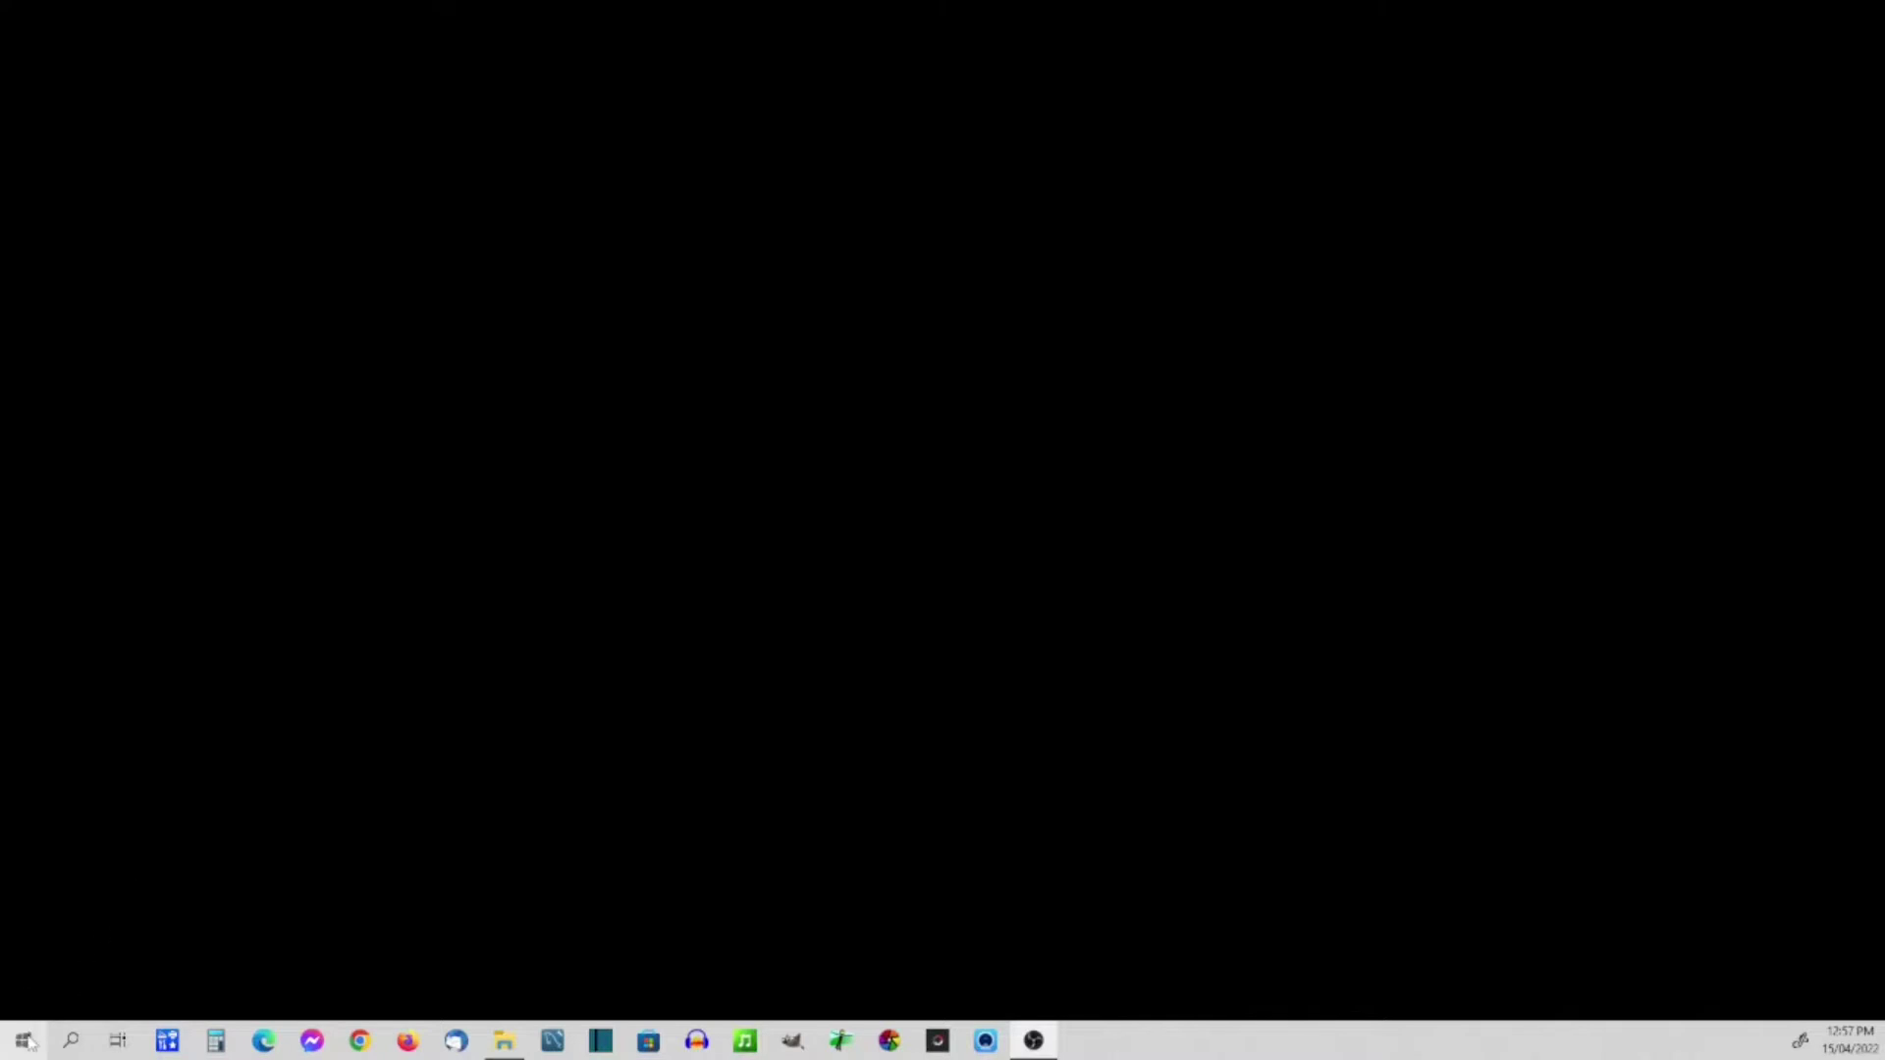
Step: Expand Portable Devices and Universal Serial Bus devices to find the Canon Digital Camera, then close Device Manager
click(23, 1040)
text(dec)
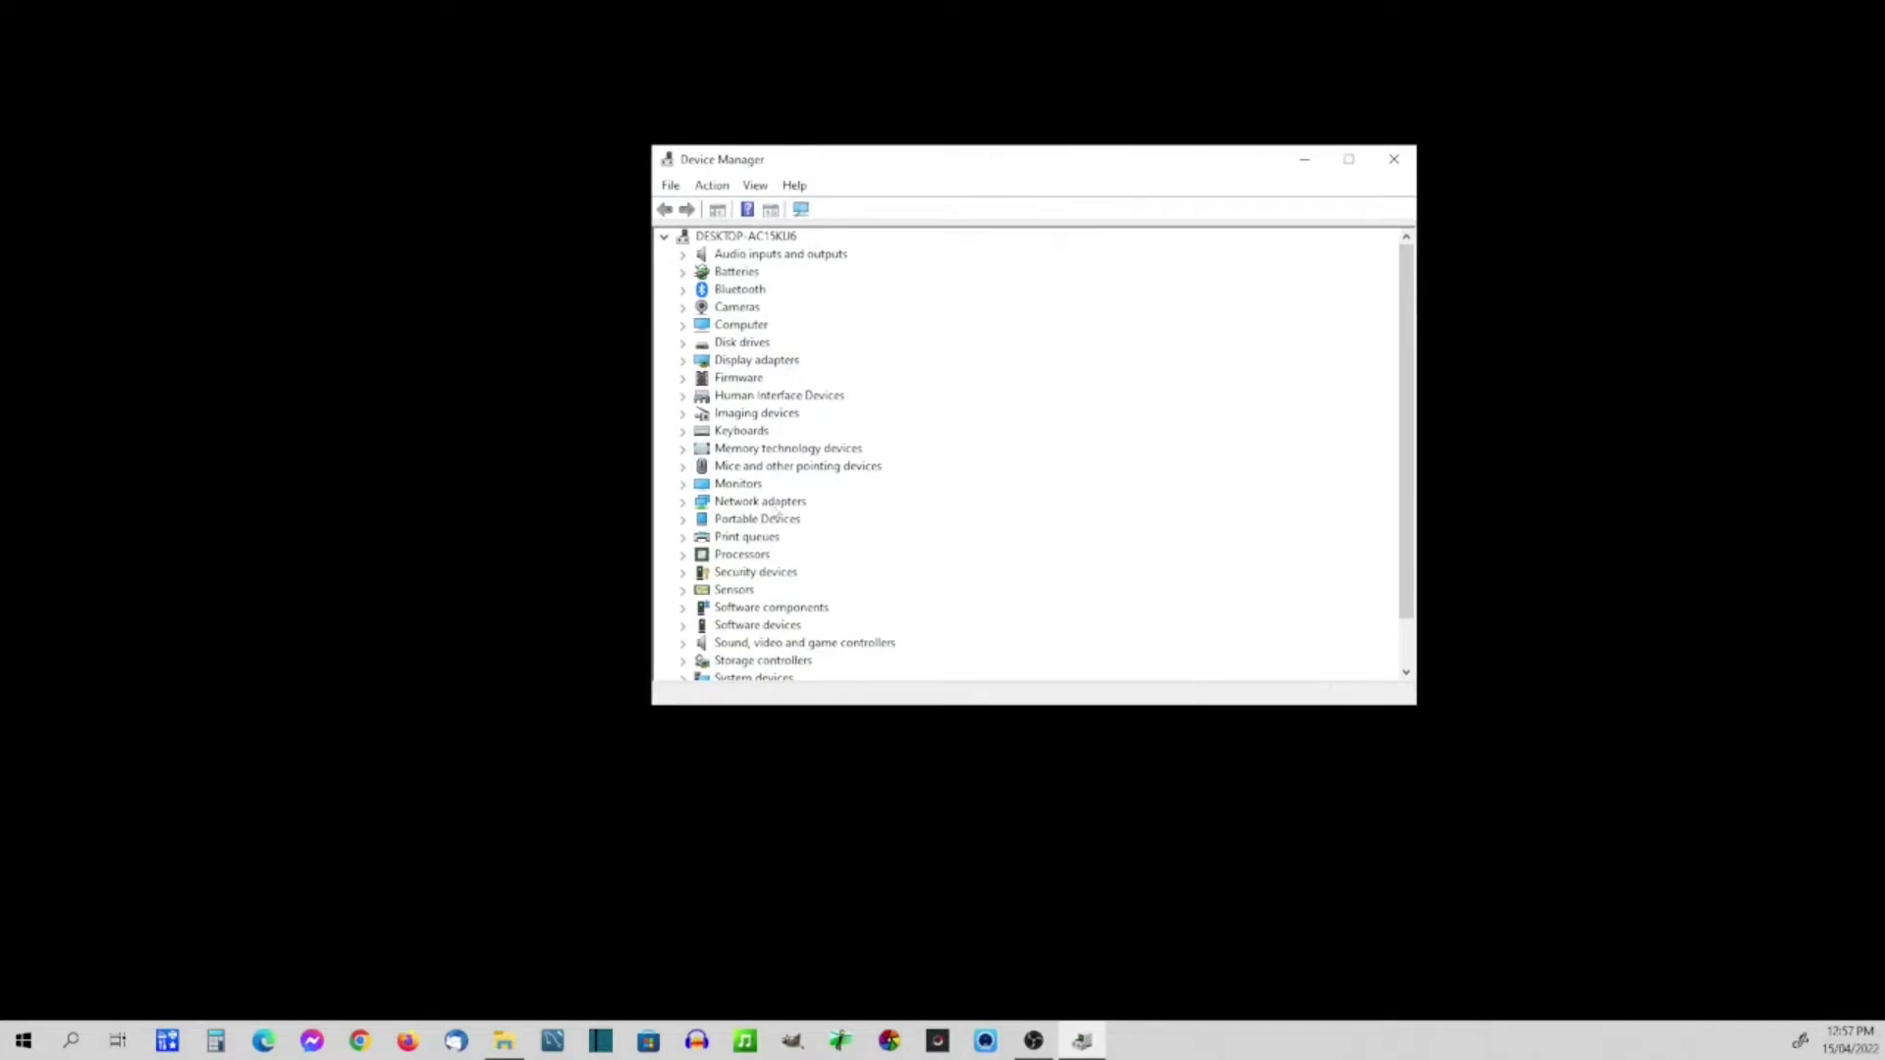
click(682, 518)
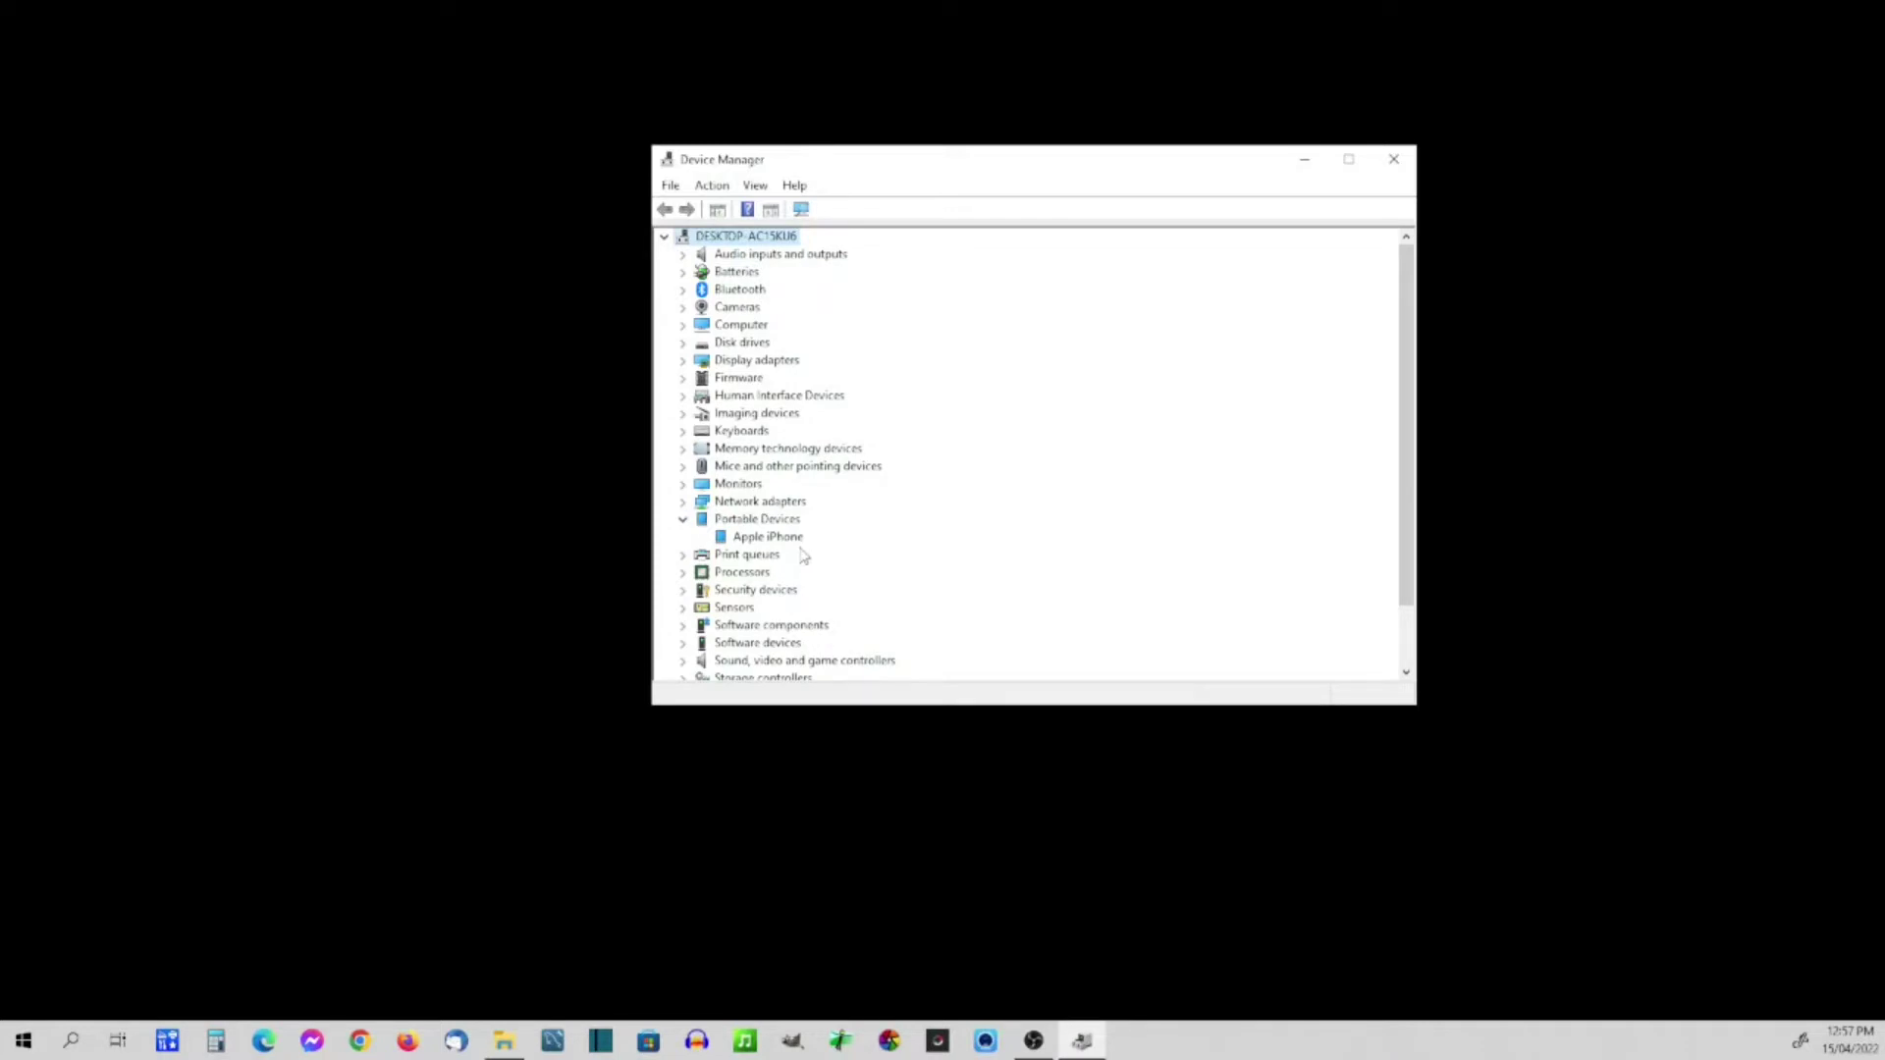
scroll(803, 554, down, 2)
click(683, 661)
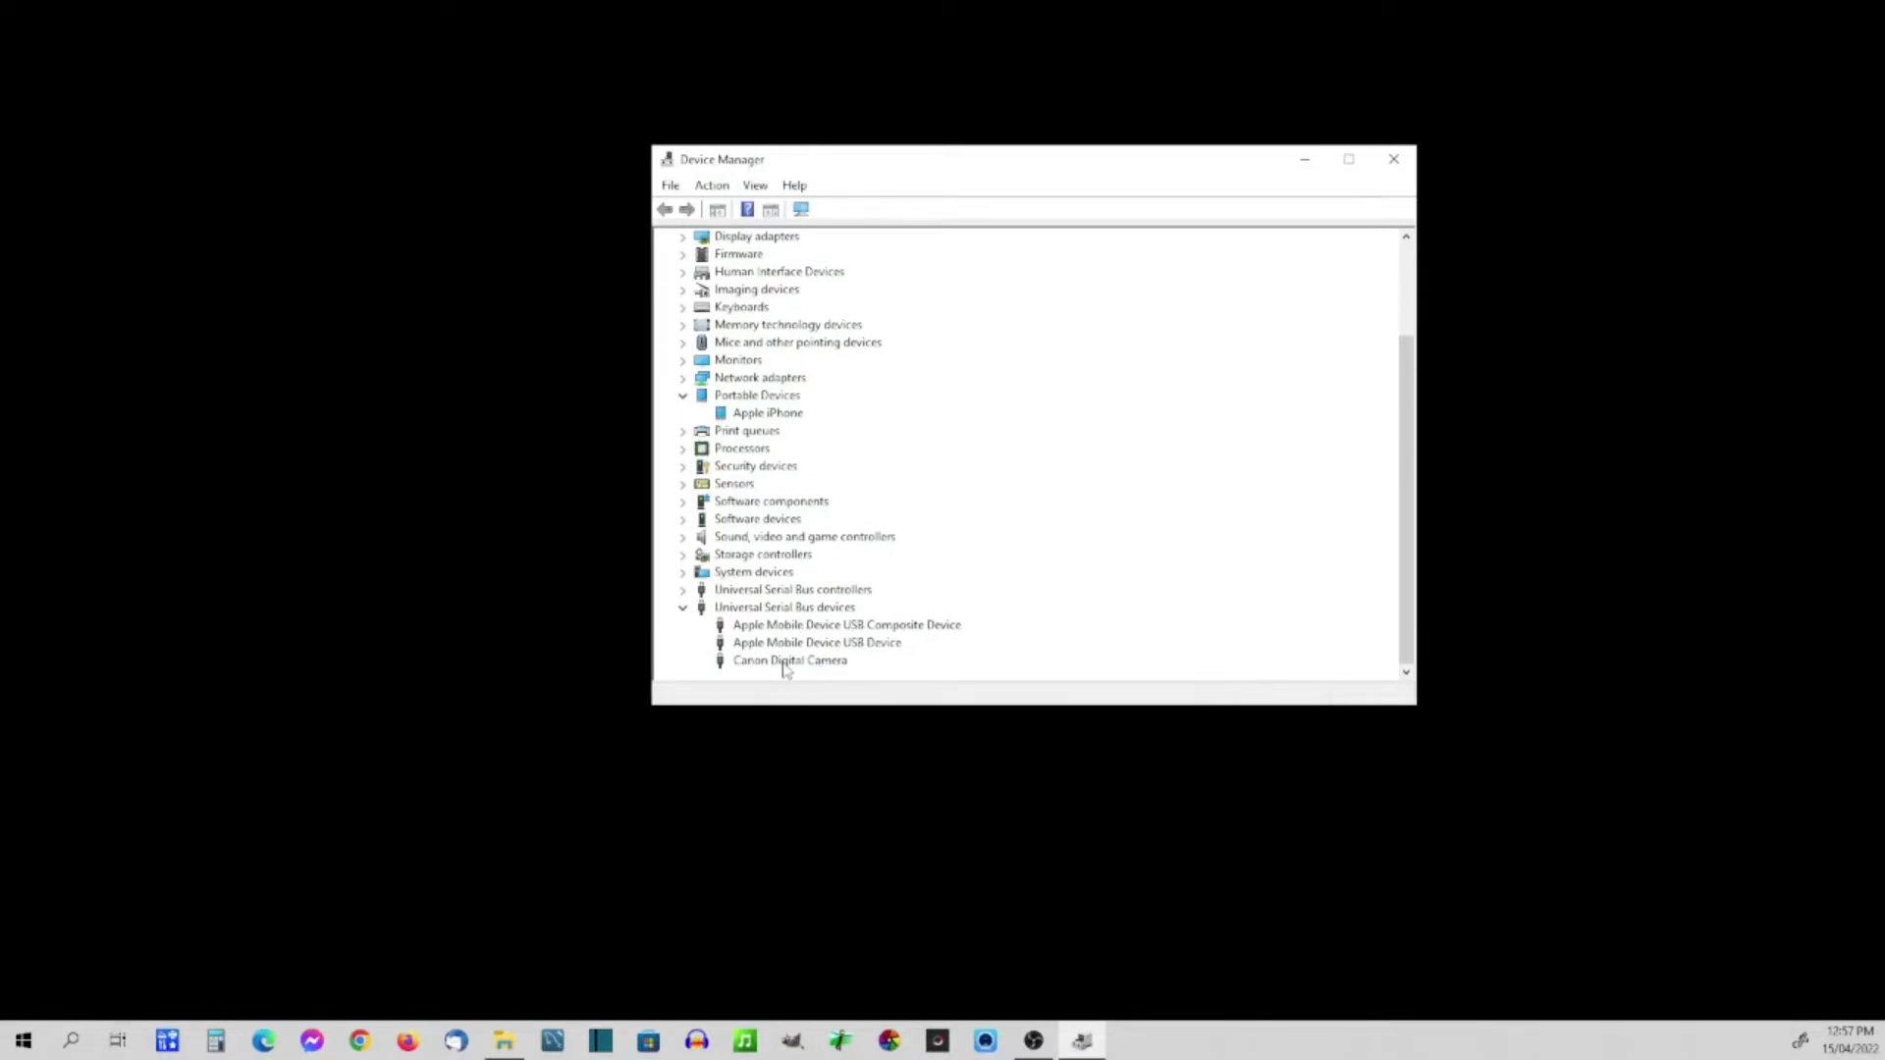
click(1397, 160)
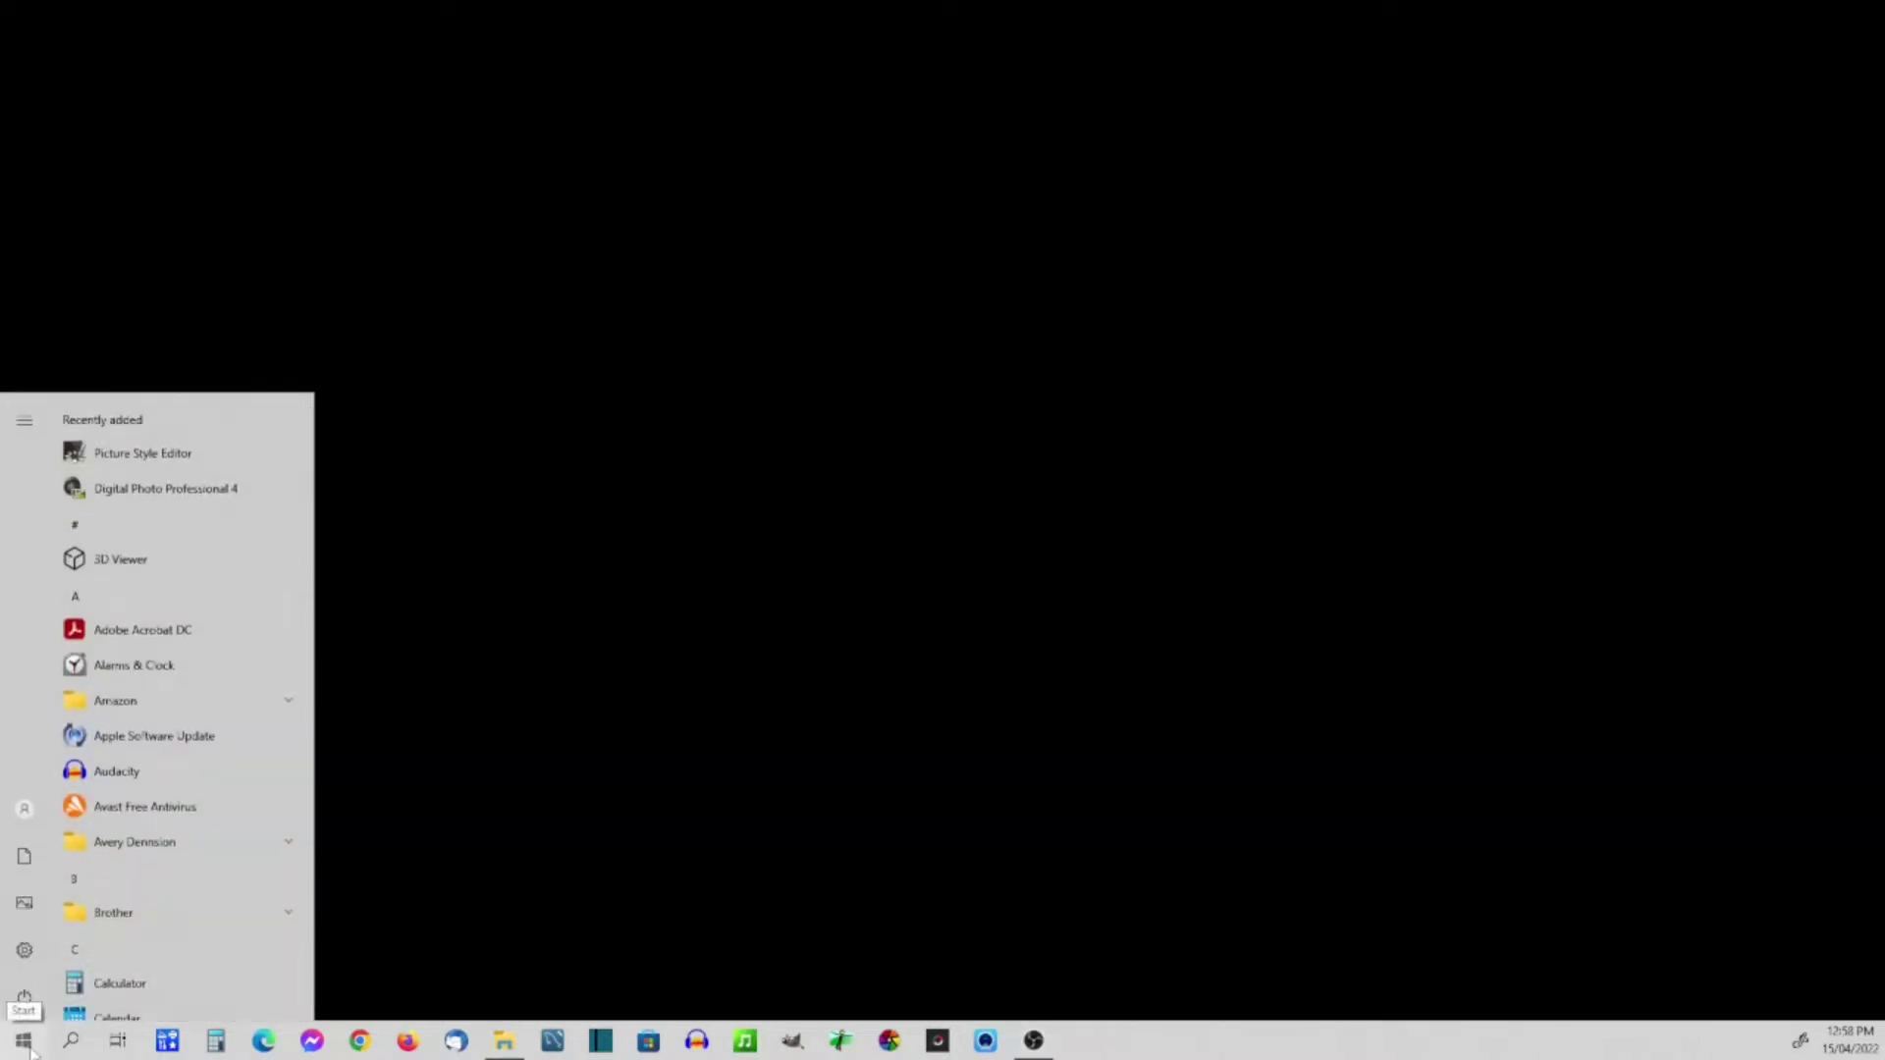
Step: Go from Settings > Devices to 'Devices and printers' under Related settings
click(25, 951)
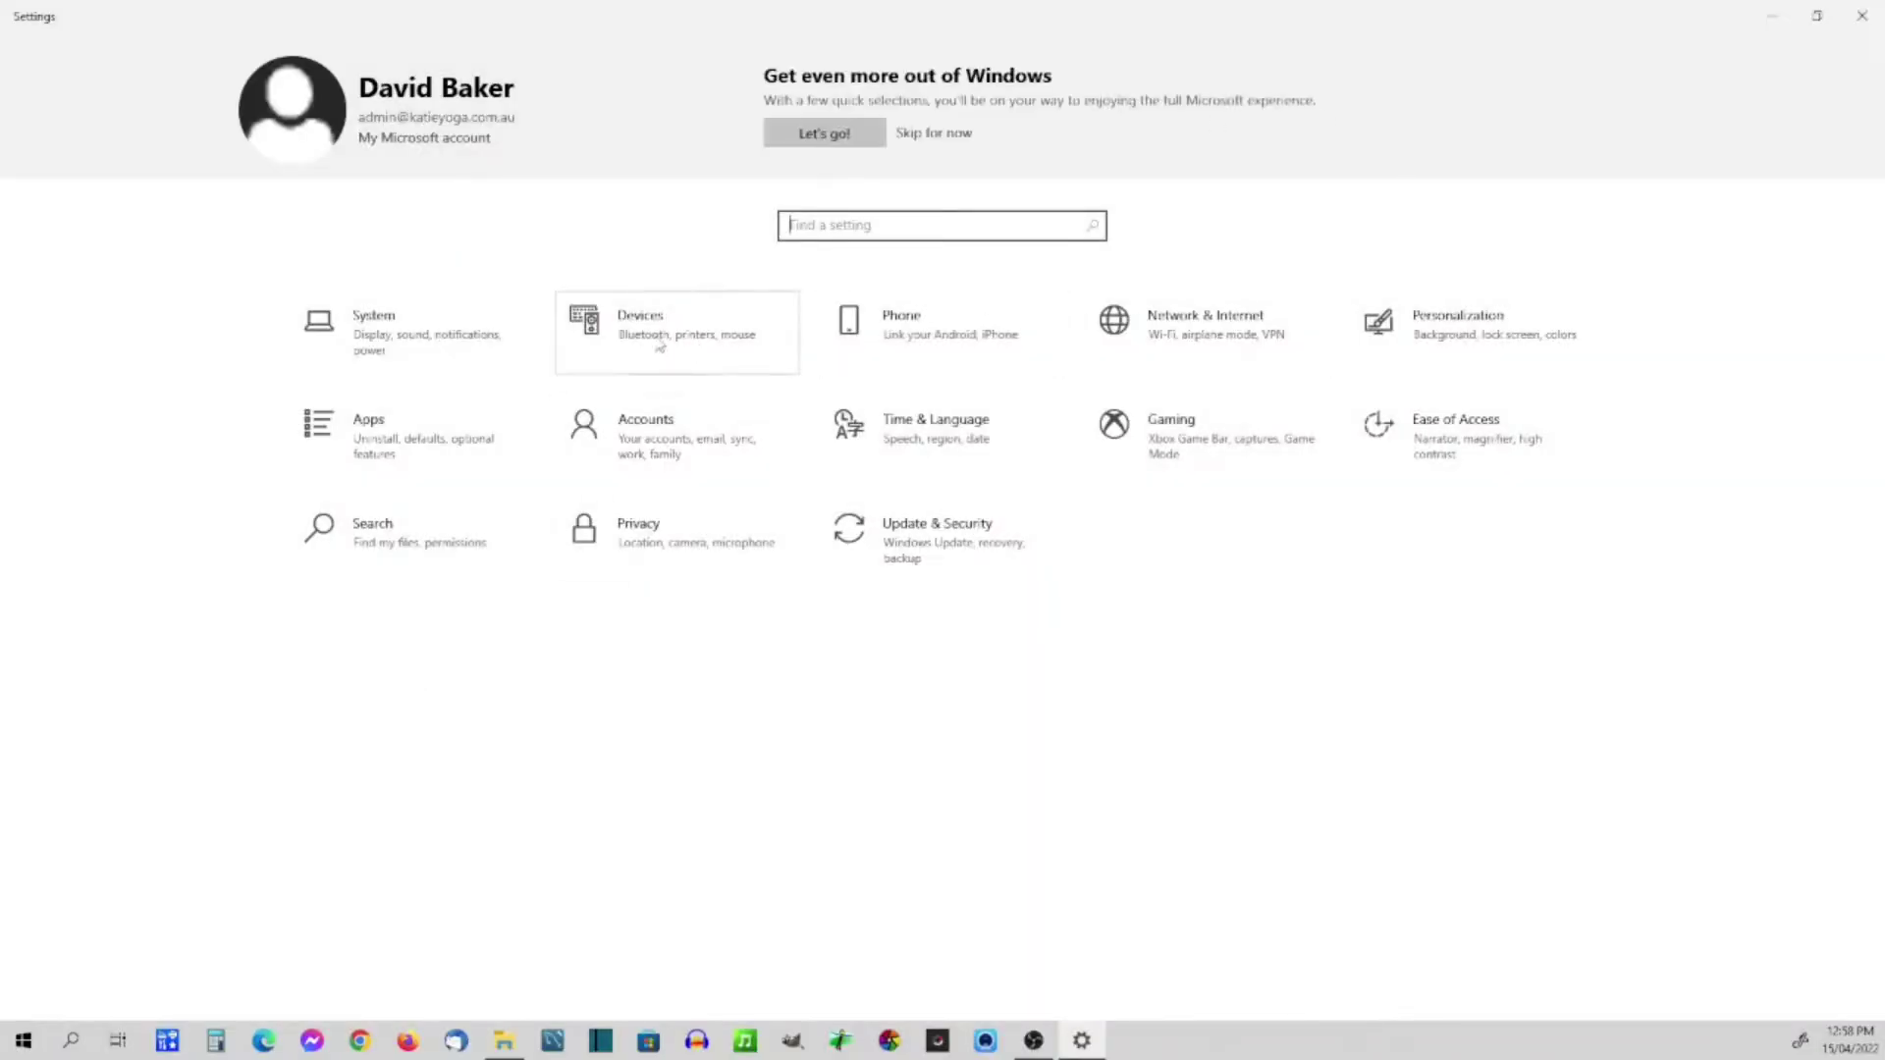
click(636, 368)
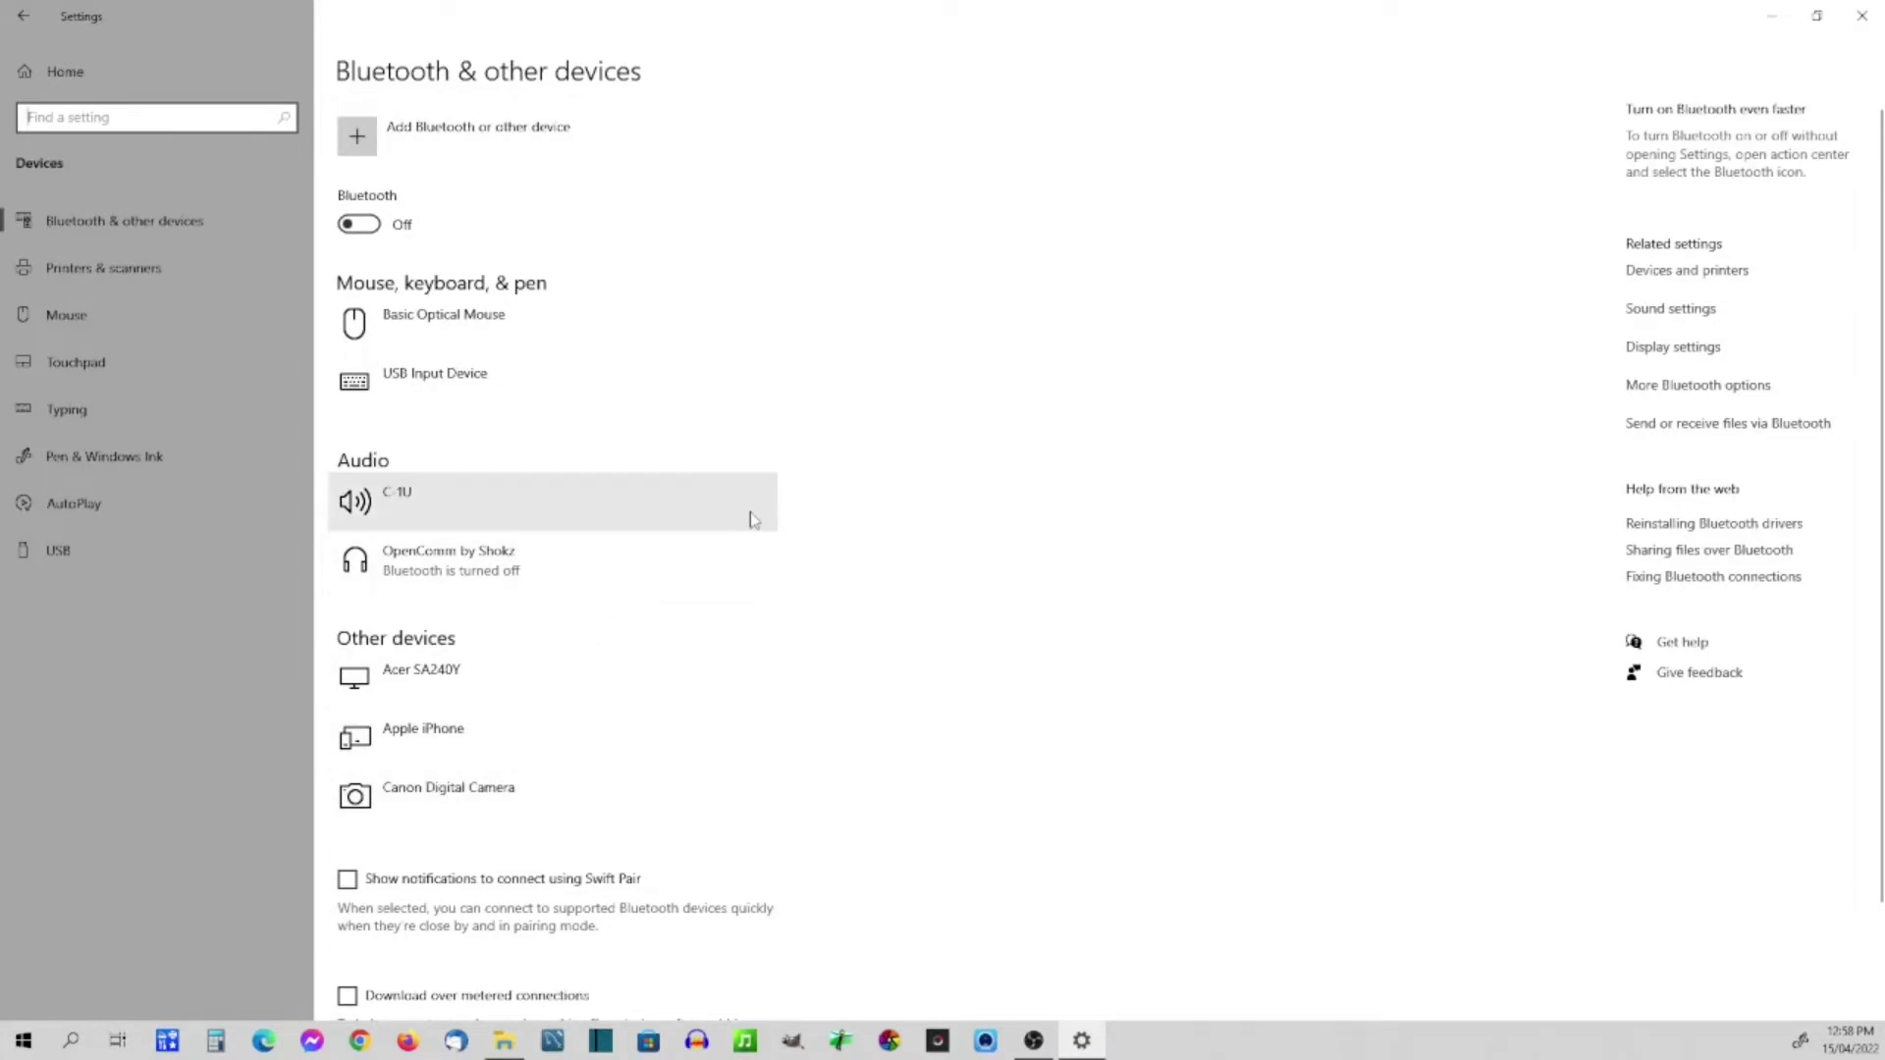
click(1660, 274)
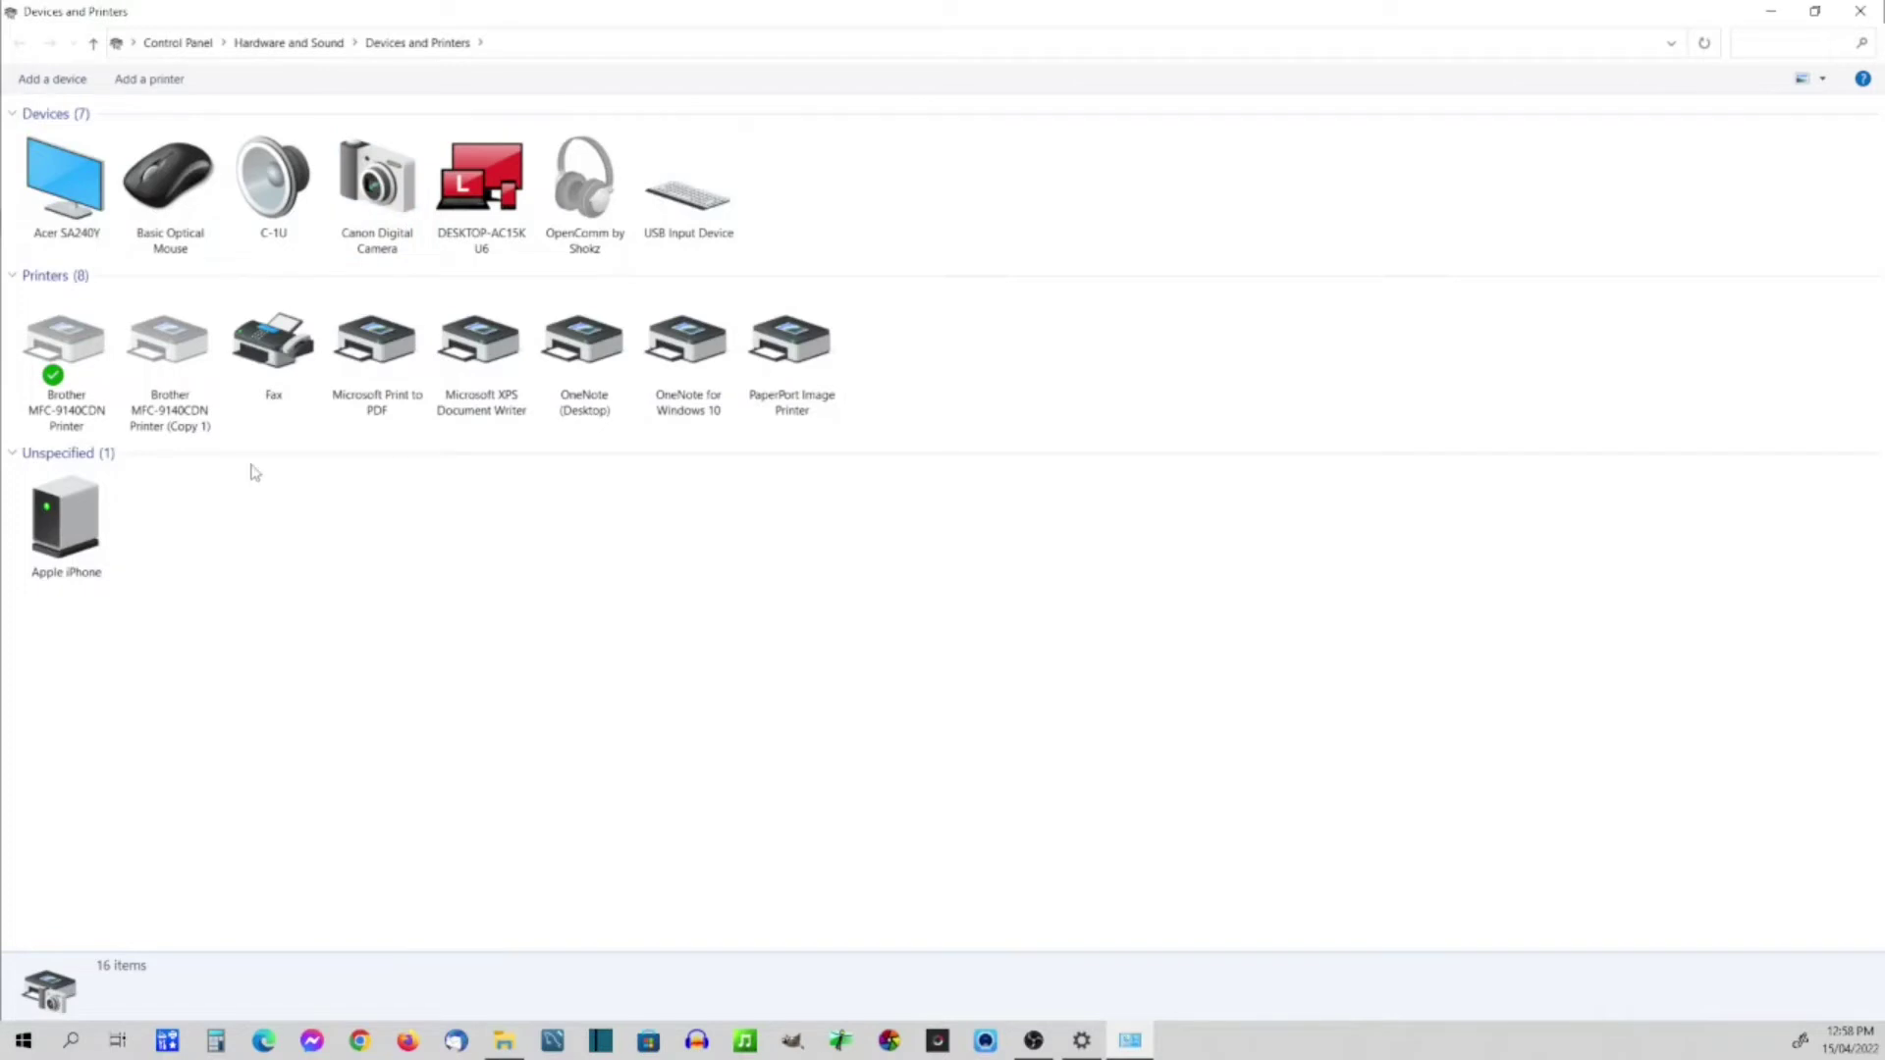
Step: Open the Canon Digital Camera's properties and show its Hardware functions
click(379, 180)
right_click(379, 179)
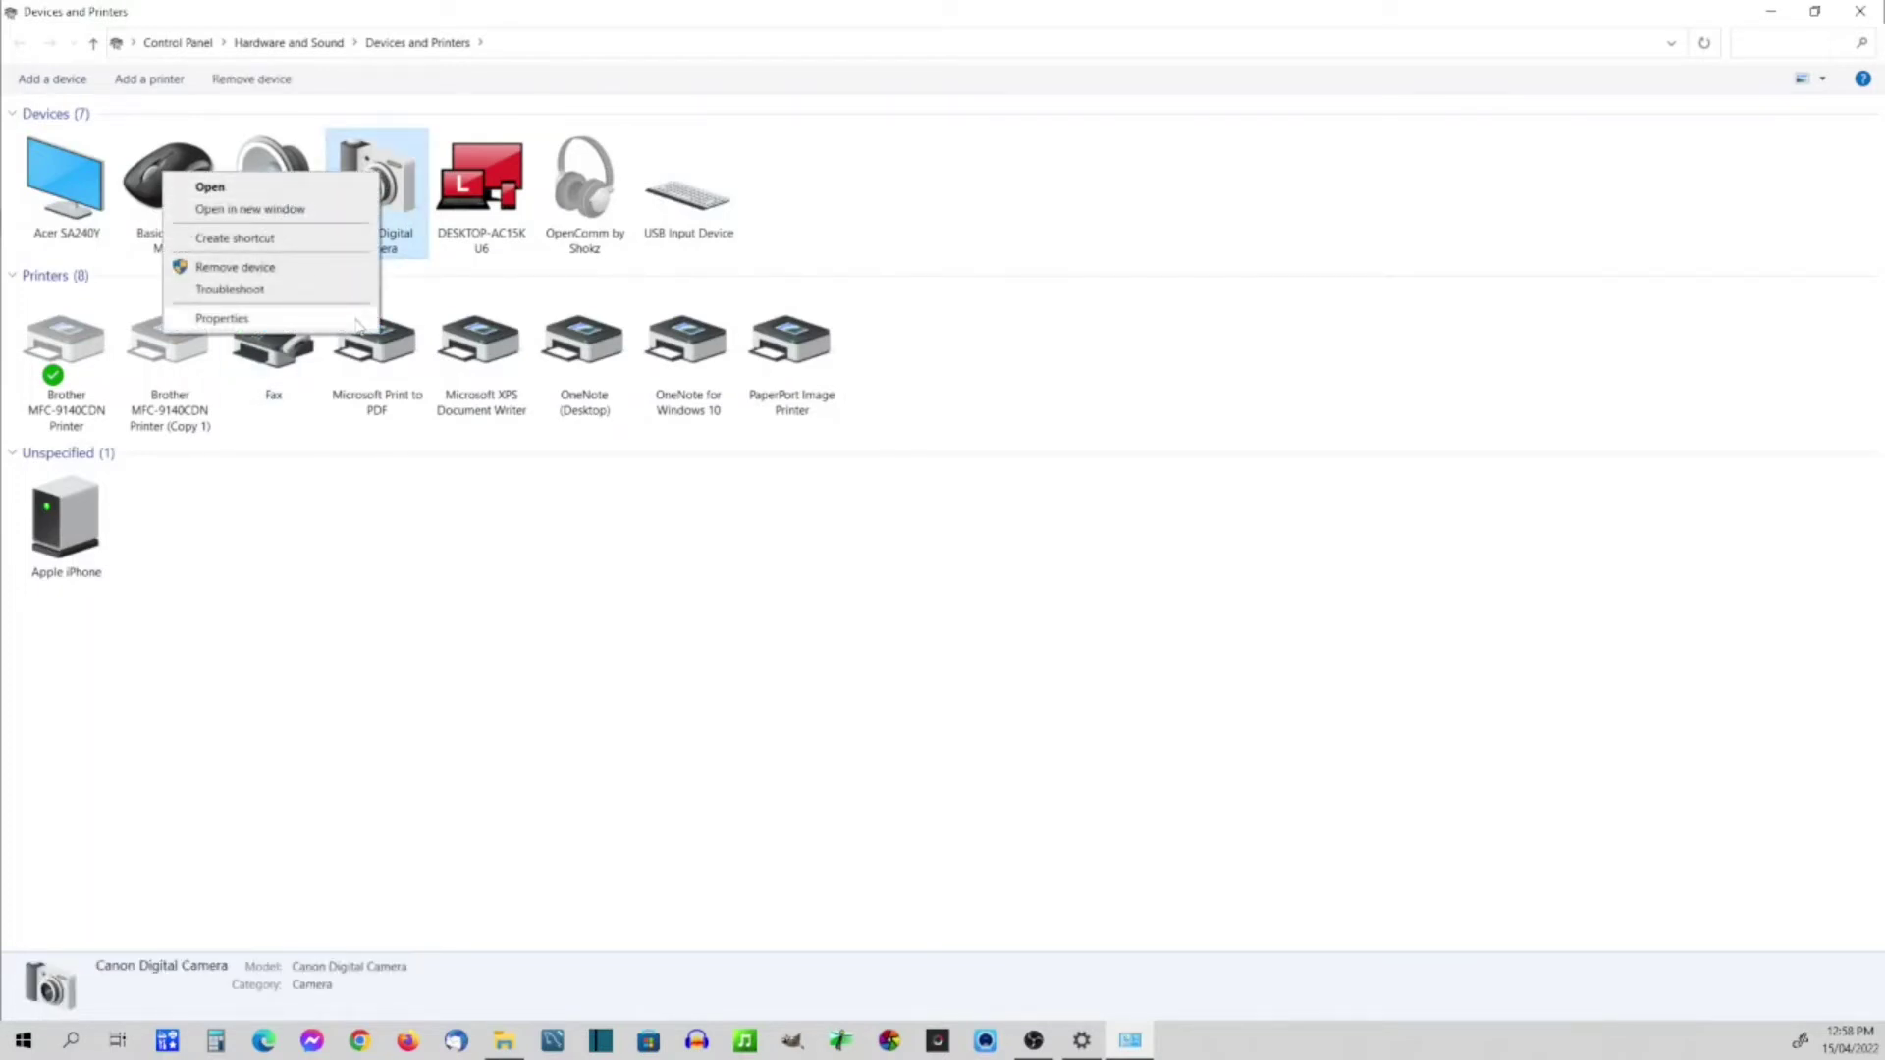
click(220, 319)
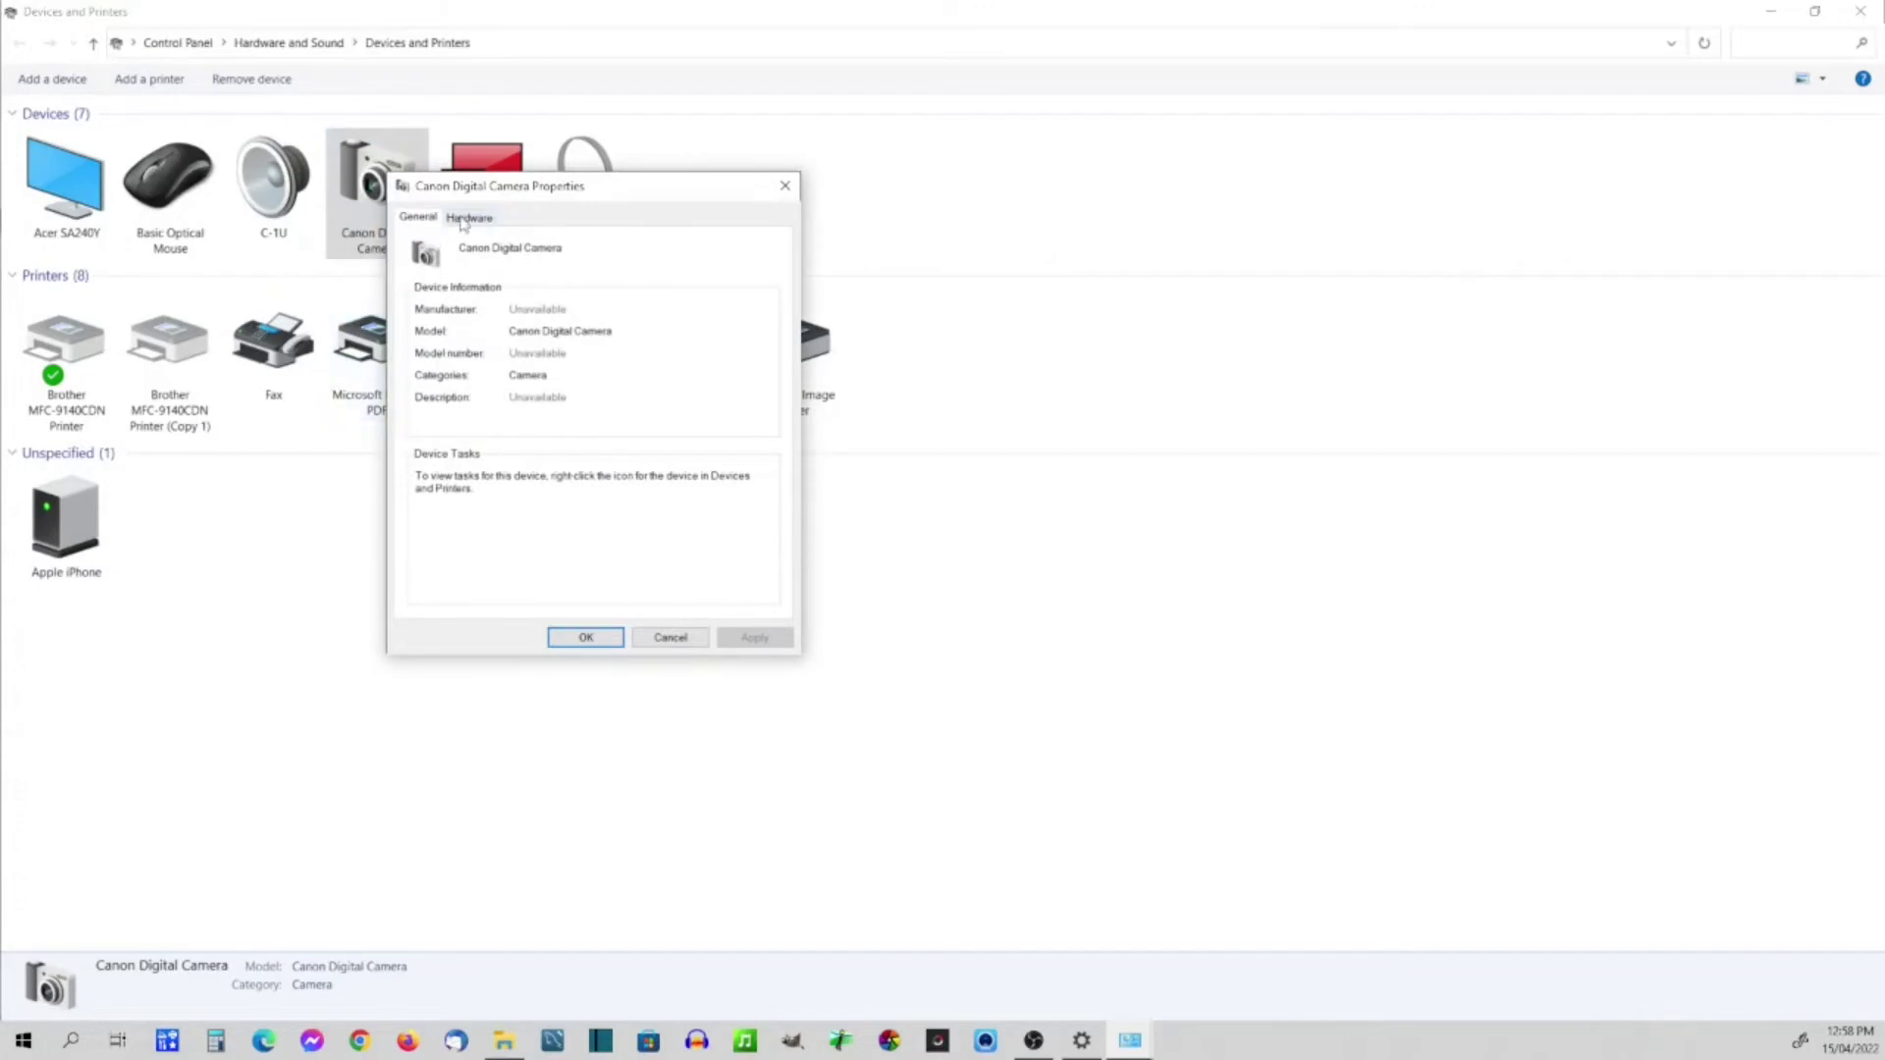
drag(549, 193, 911, 177)
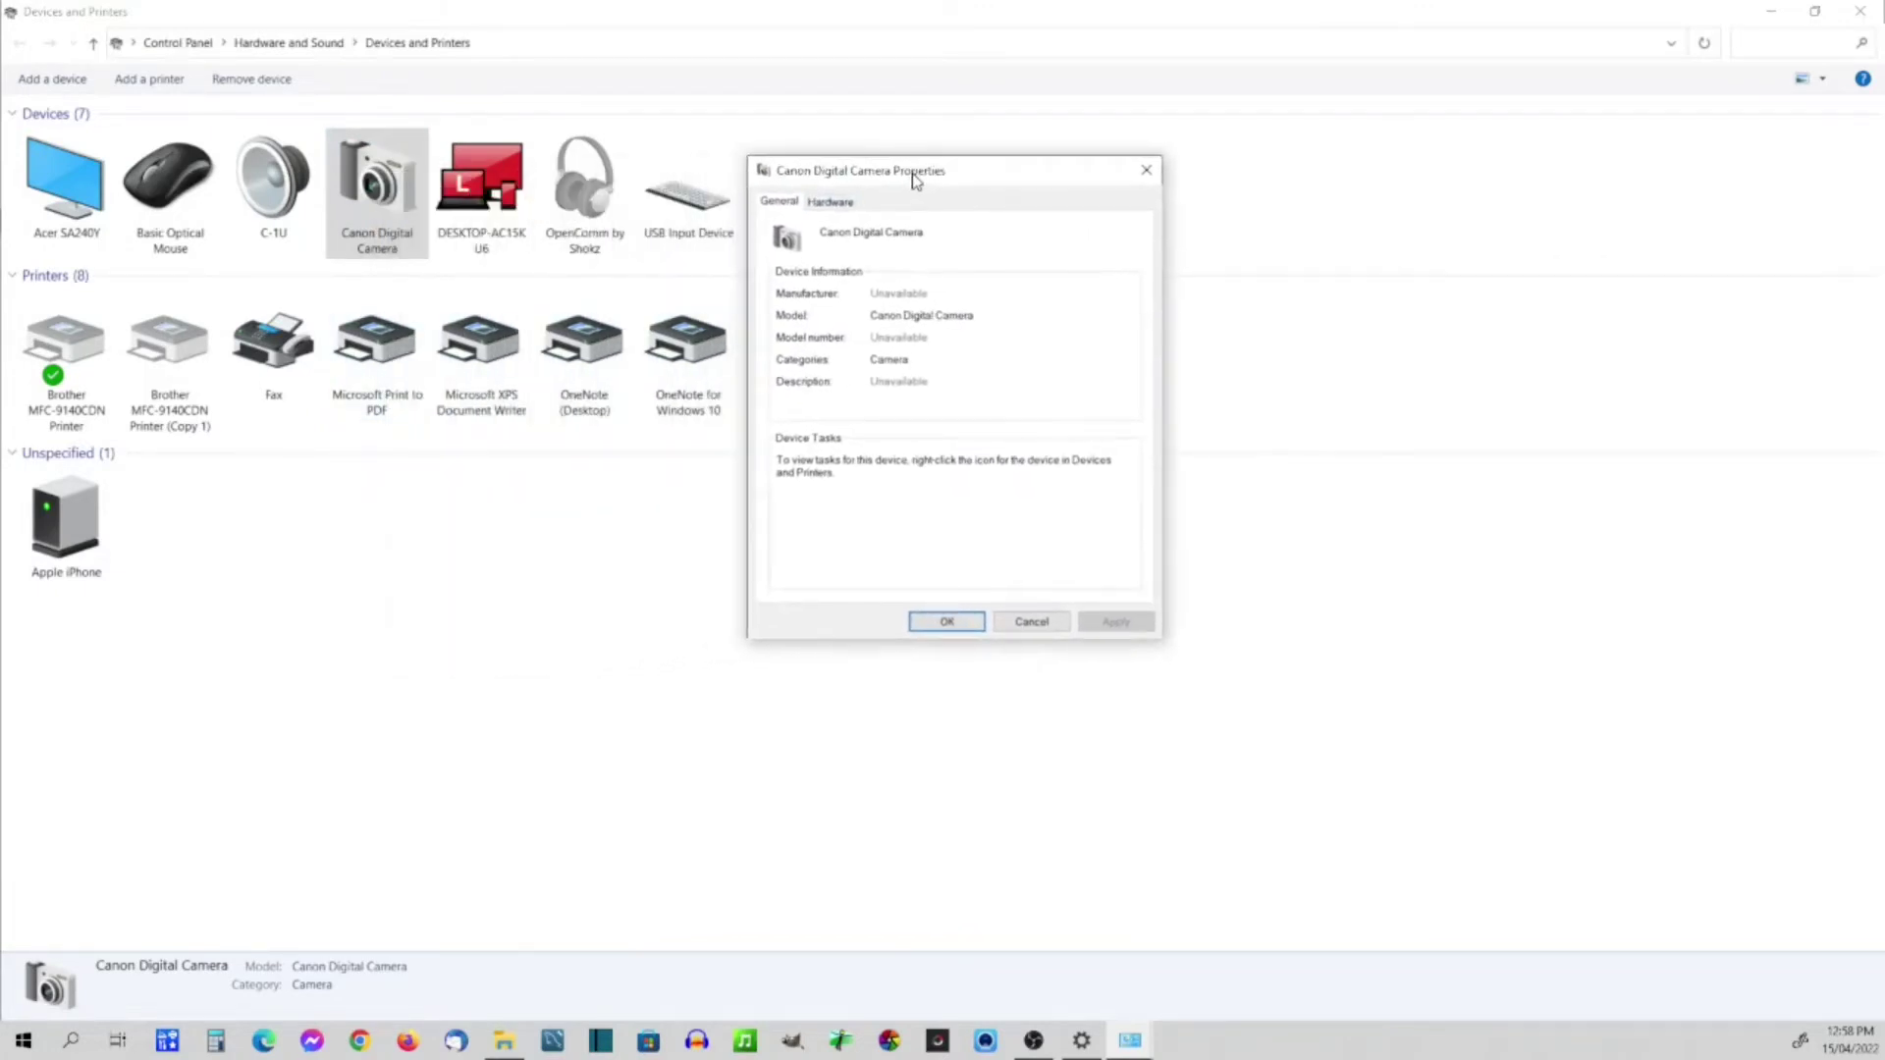
click(828, 203)
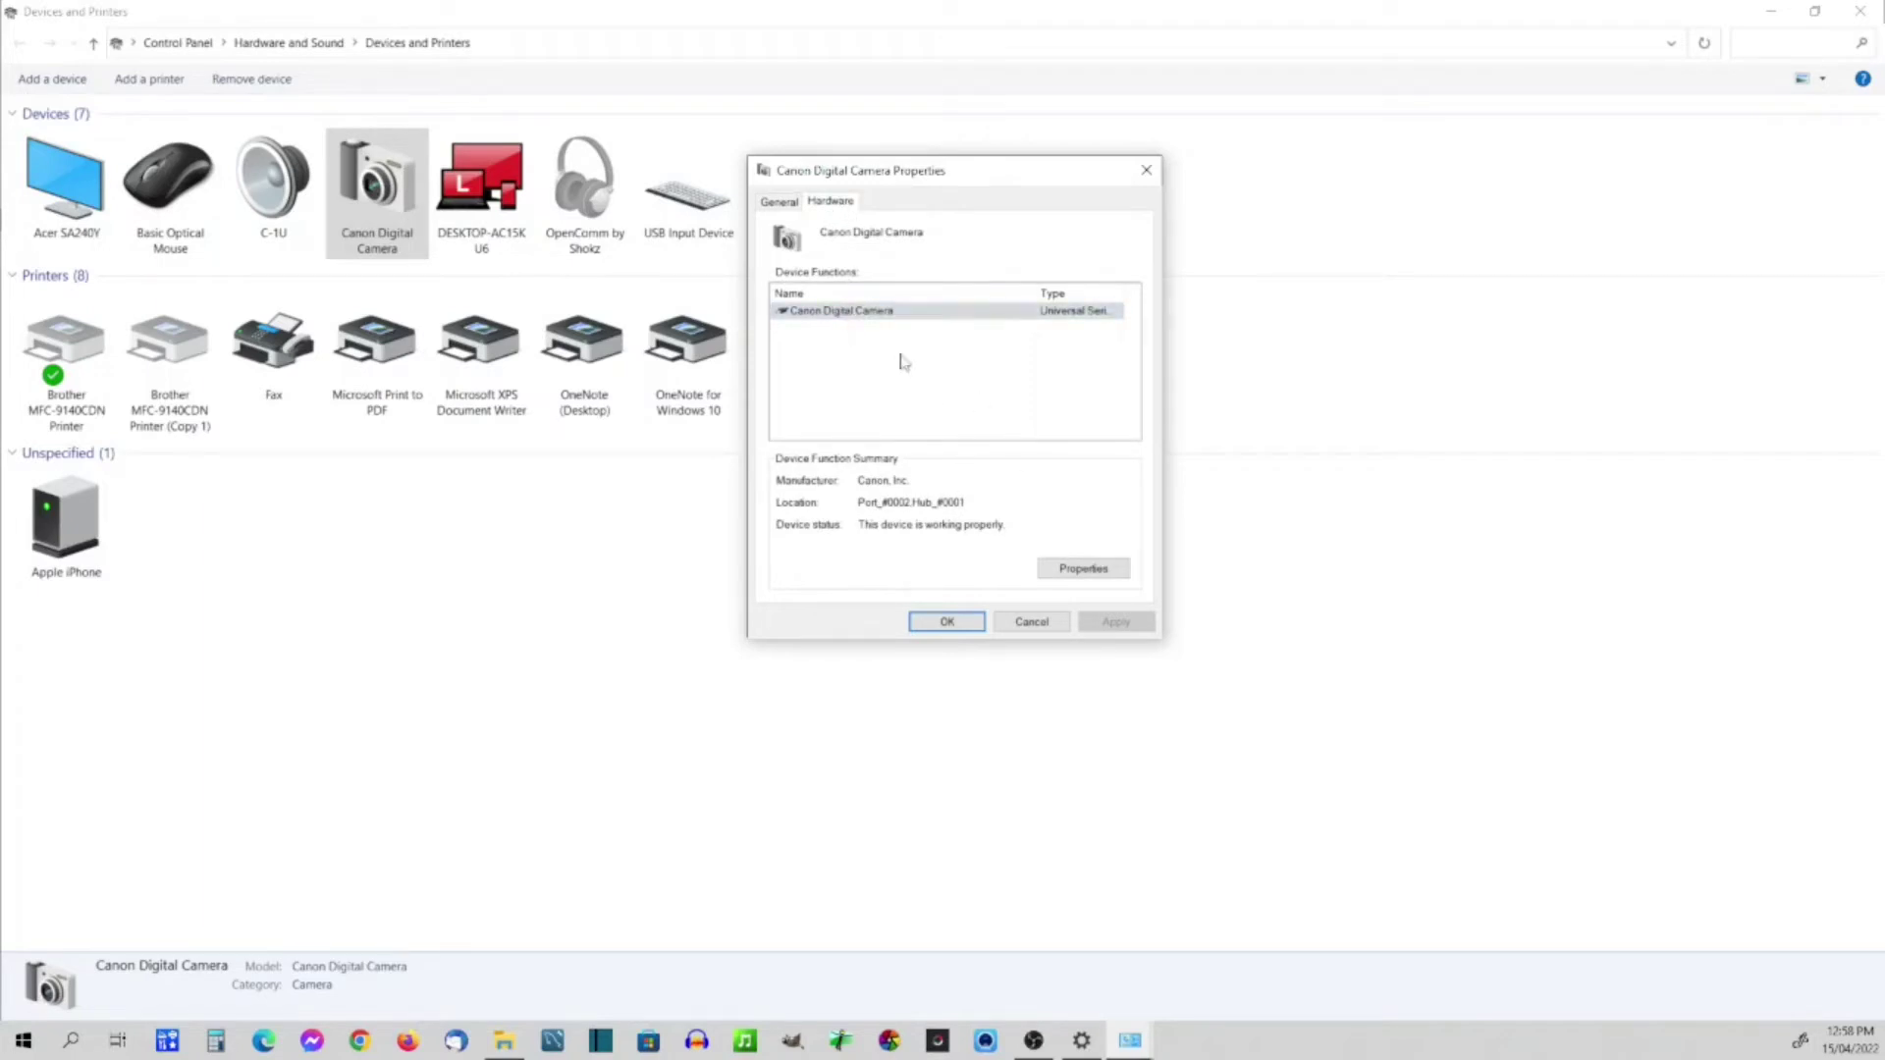
Step: Review the camera function's driver details, driver files and device status, then close those dialogs
click(1075, 572)
click(855, 275)
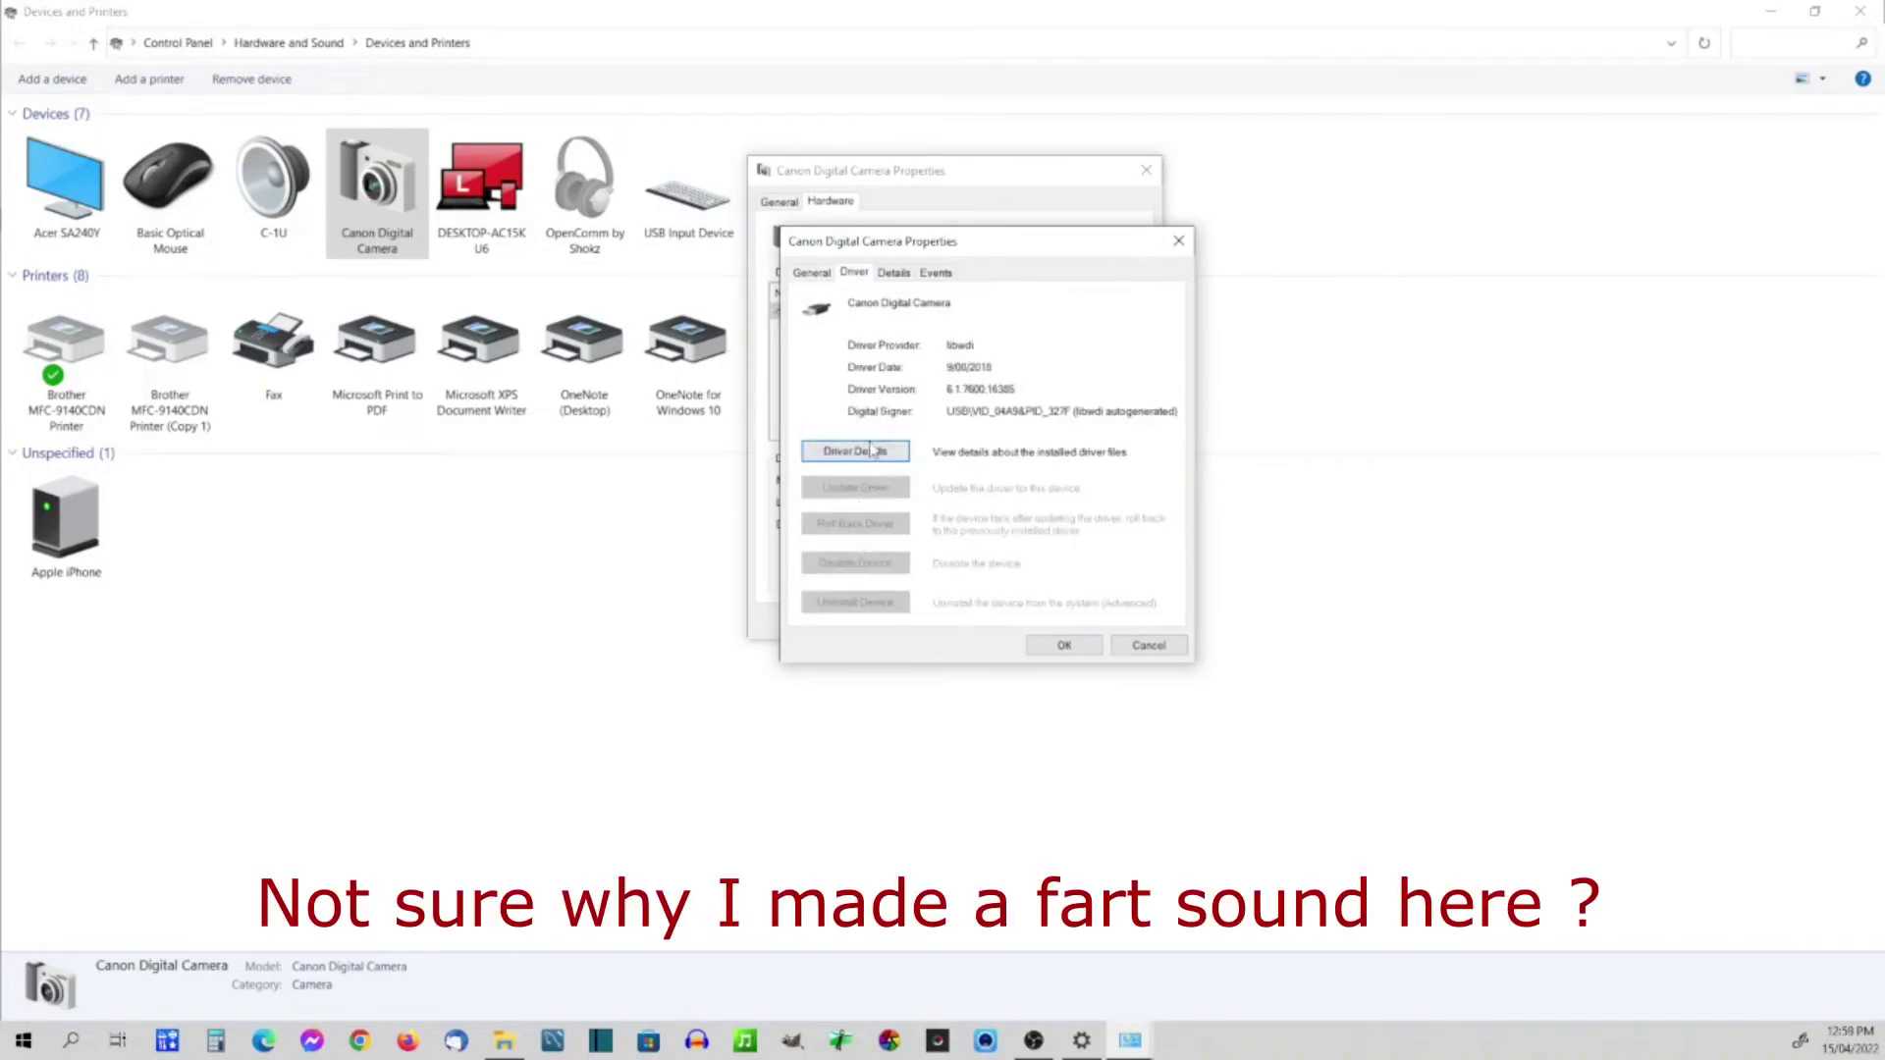
click(858, 452)
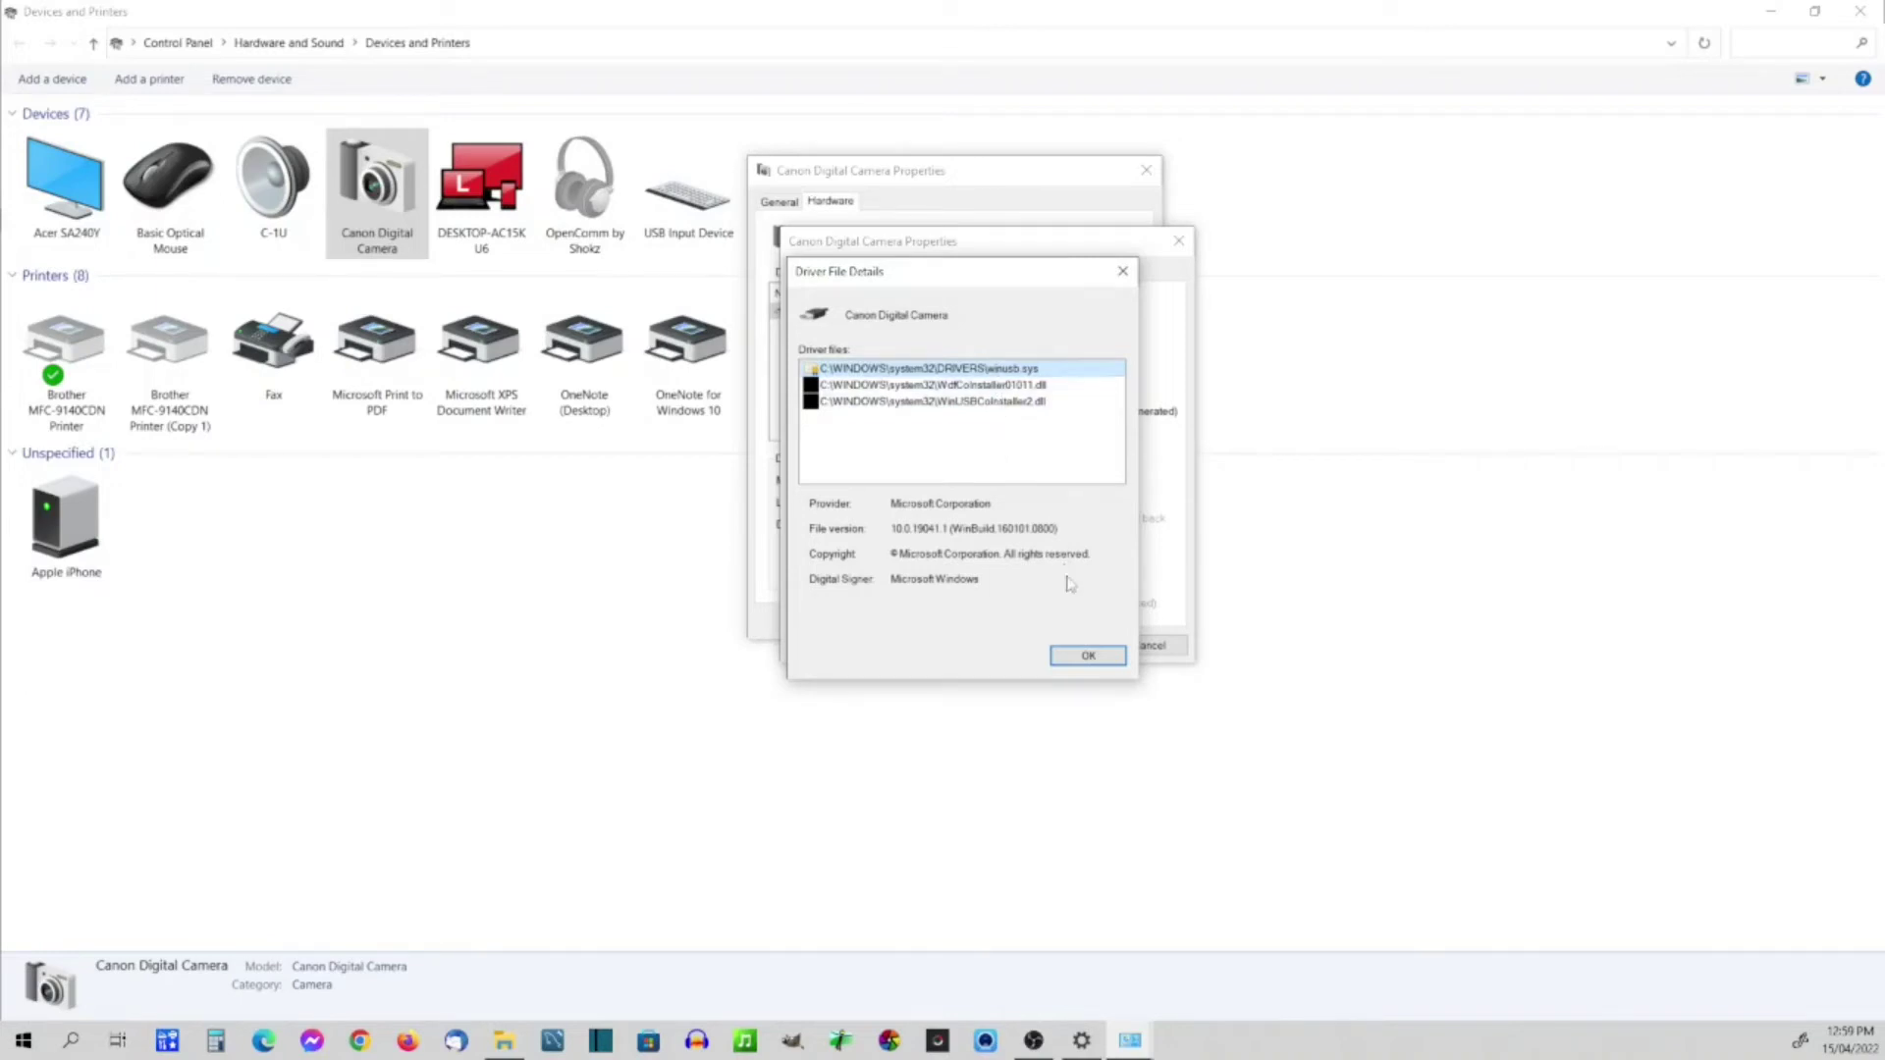
click(1087, 656)
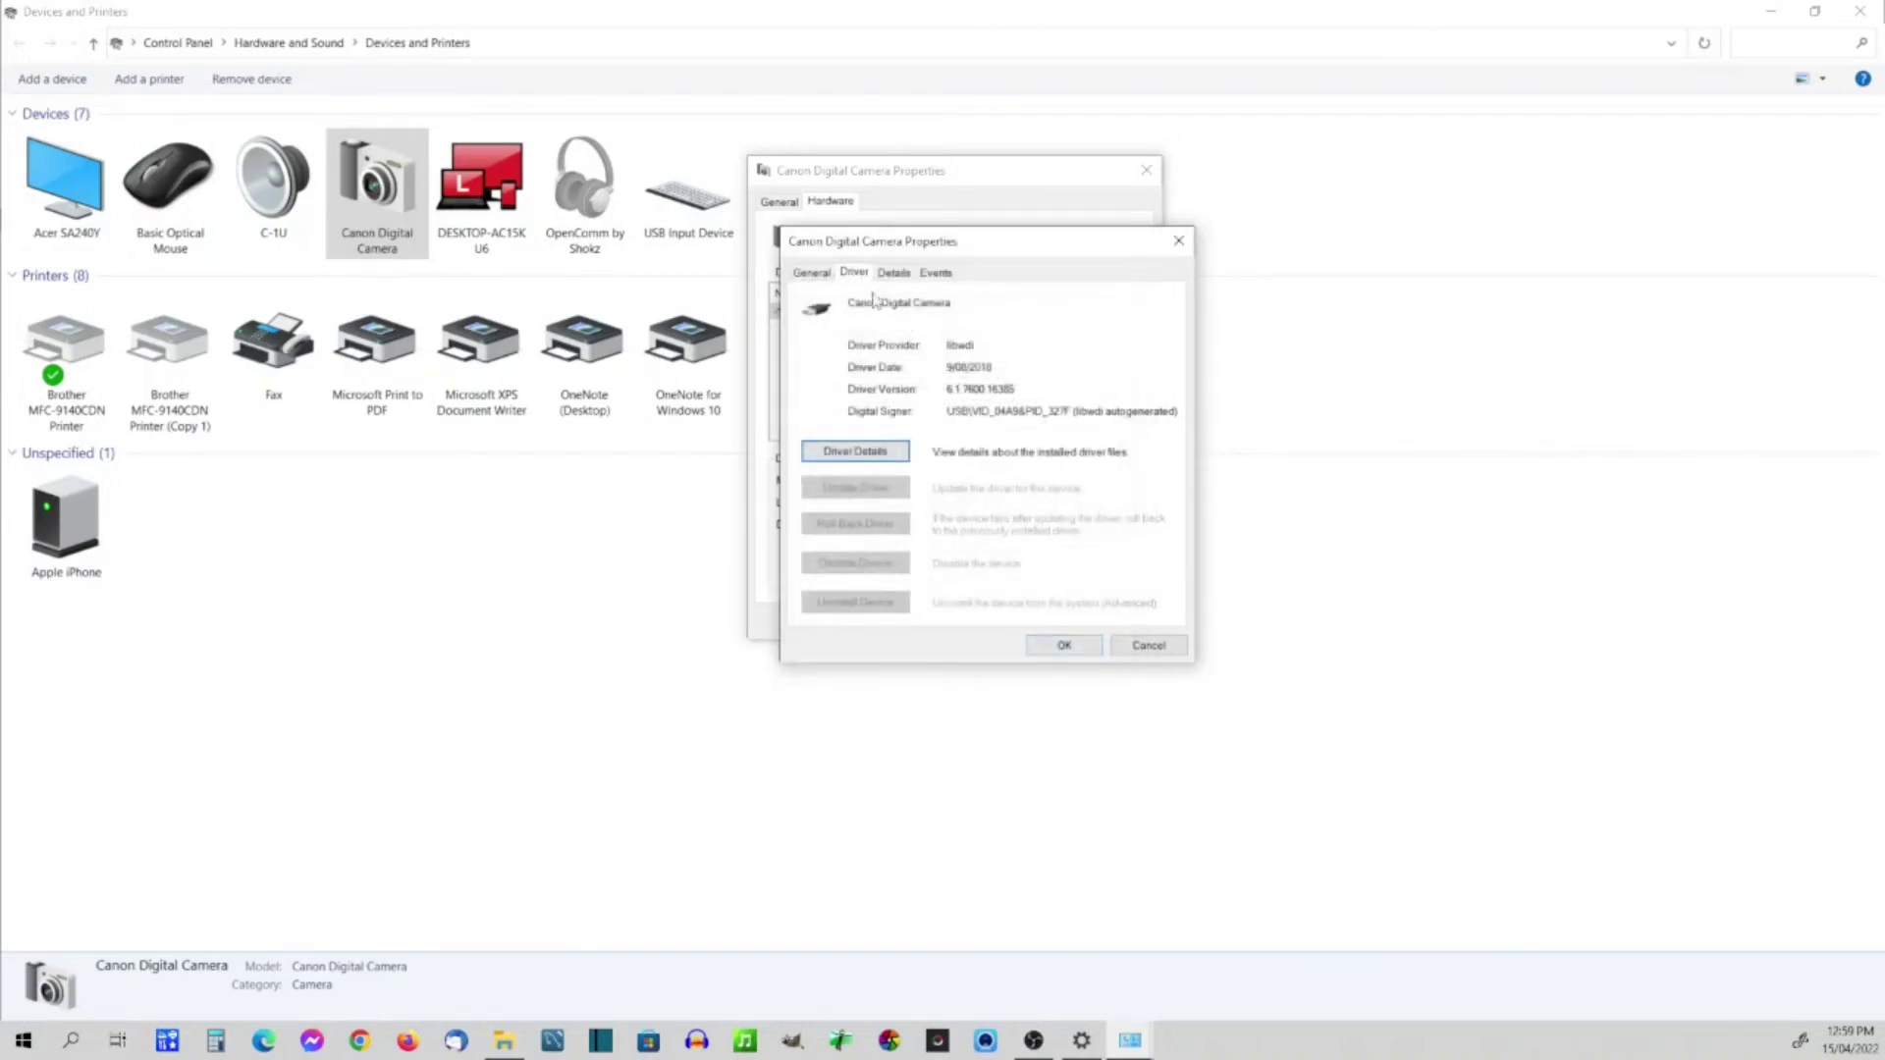
click(815, 274)
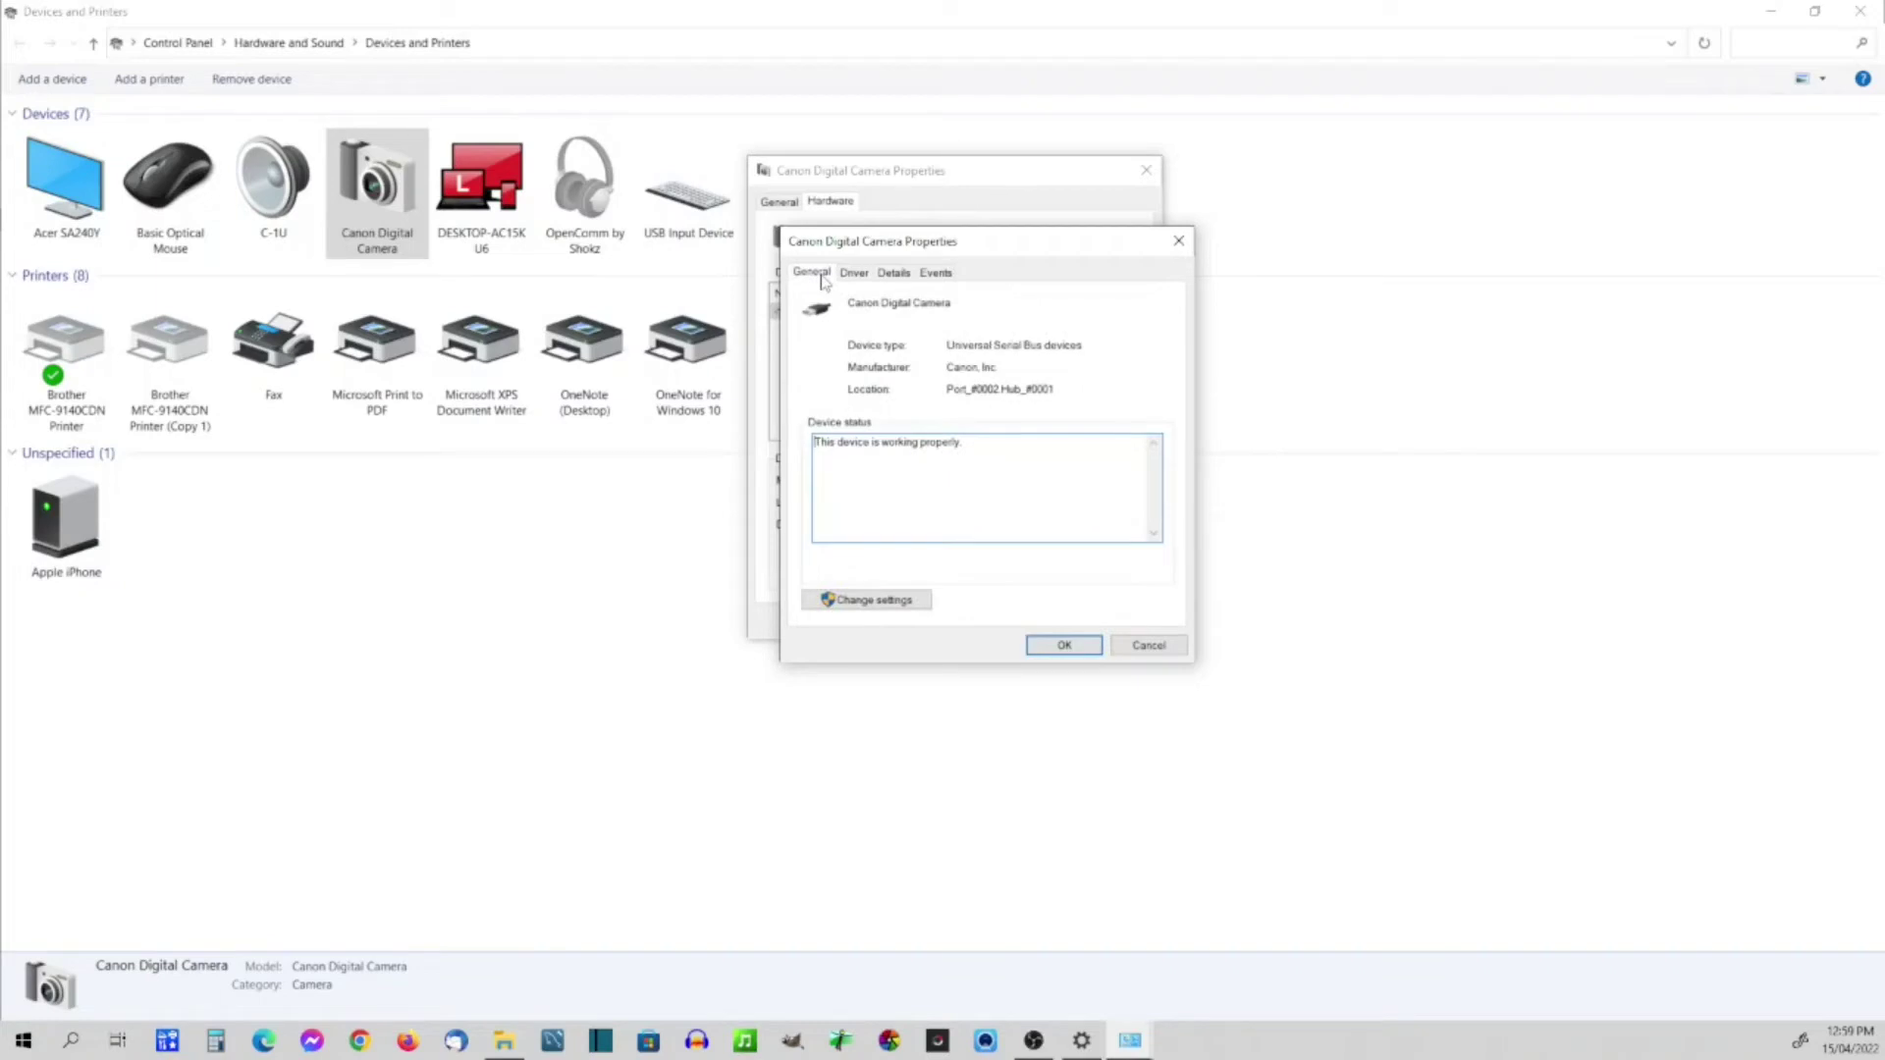
click(878, 605)
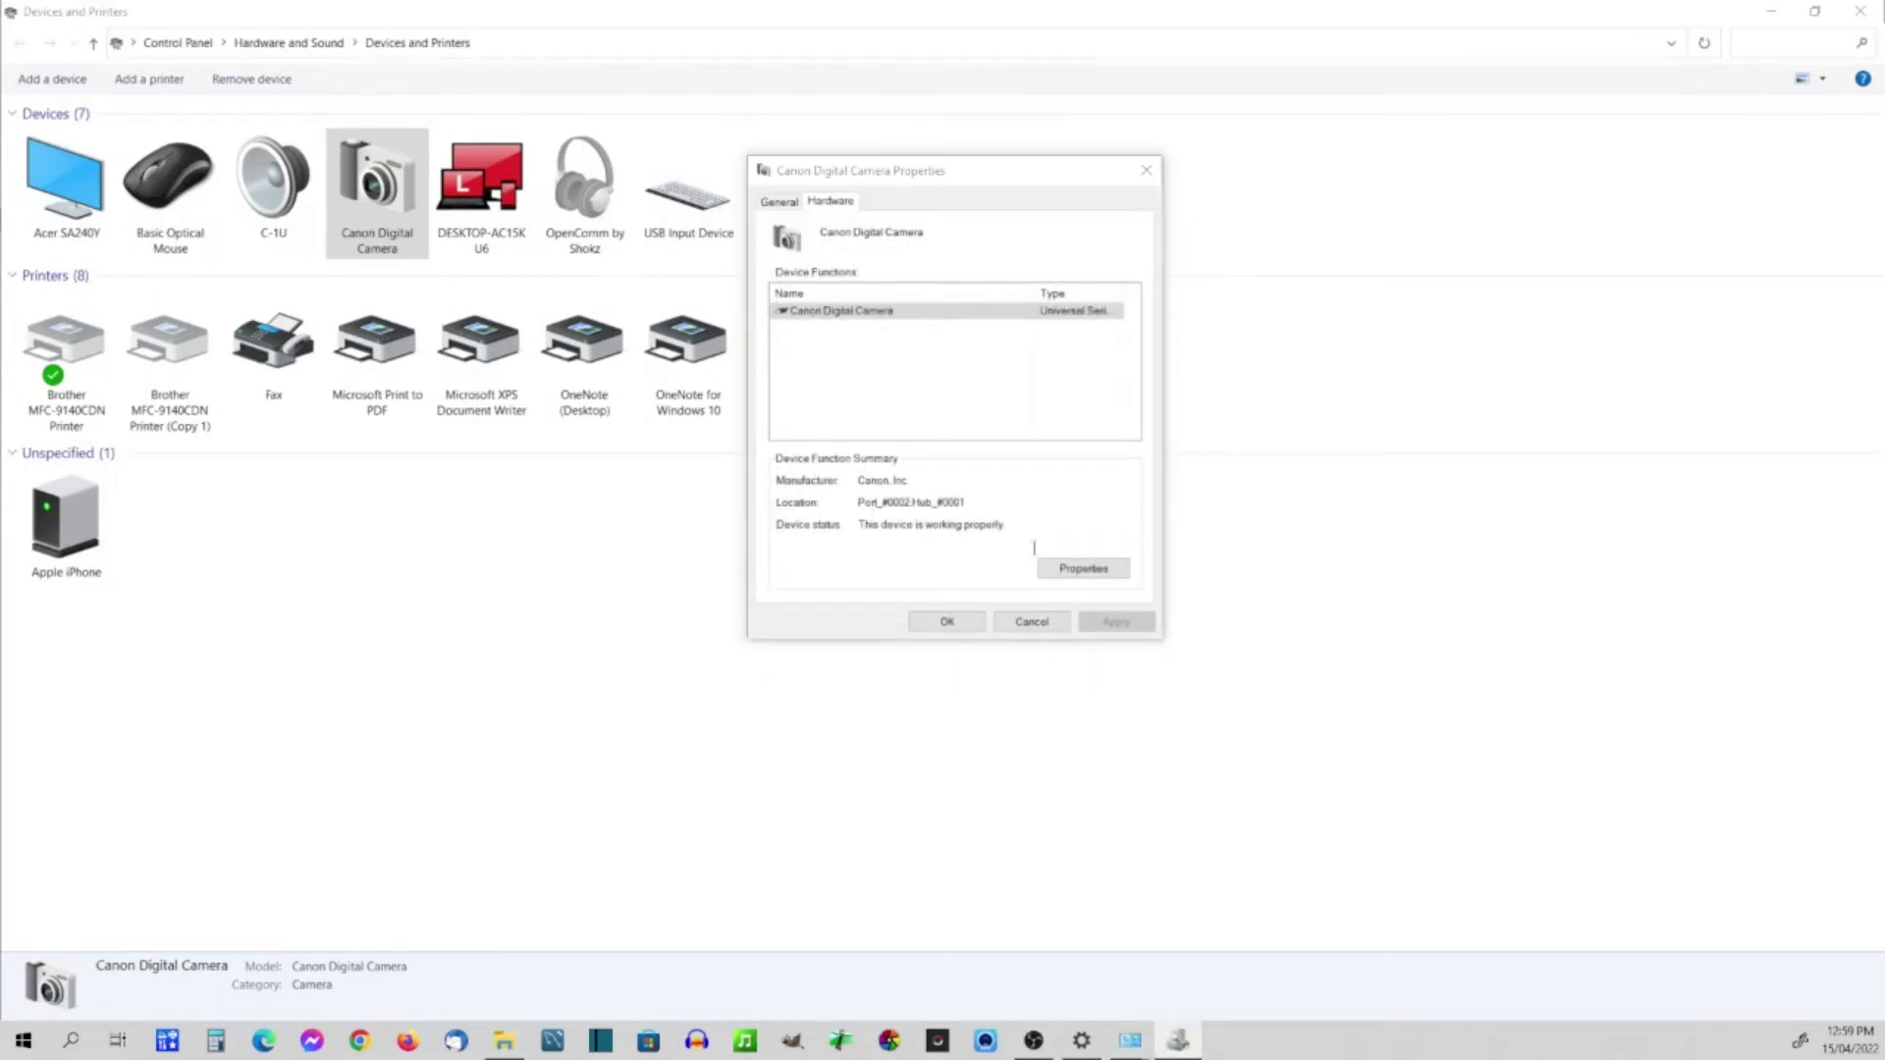
click(1083, 569)
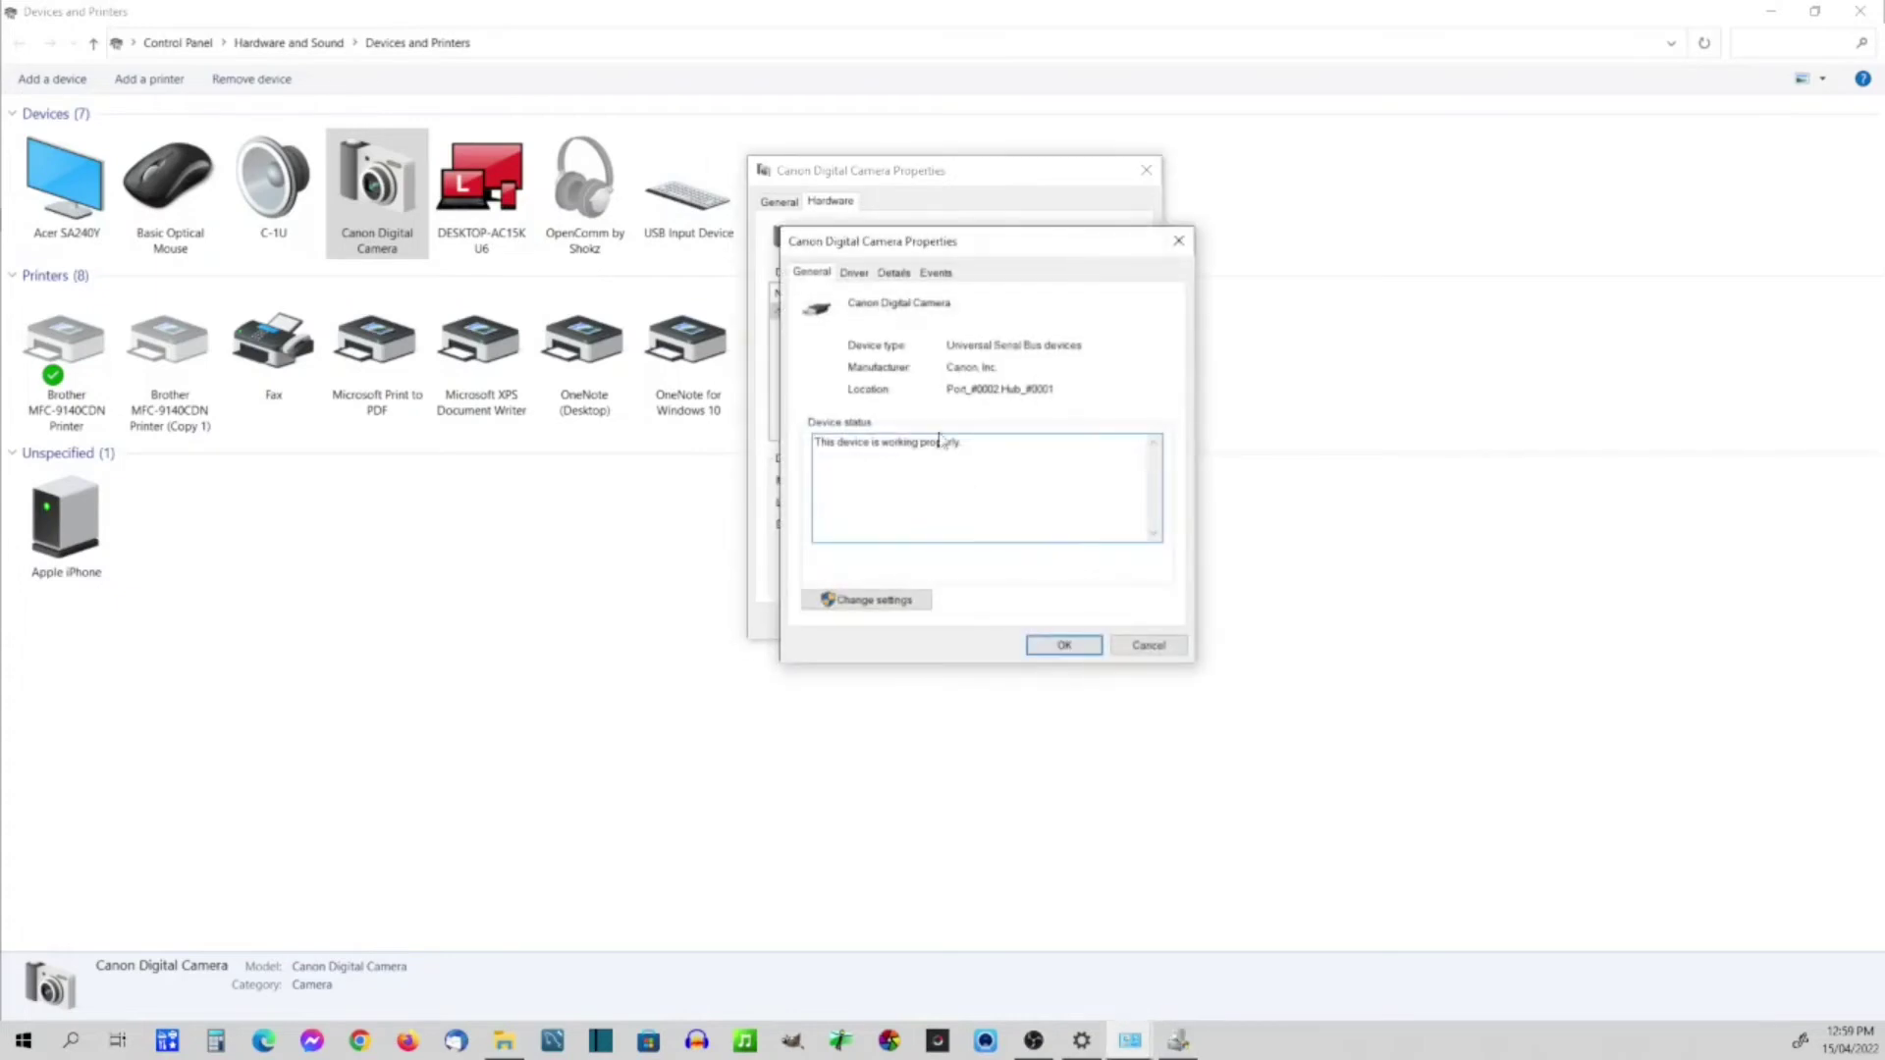
click(867, 602)
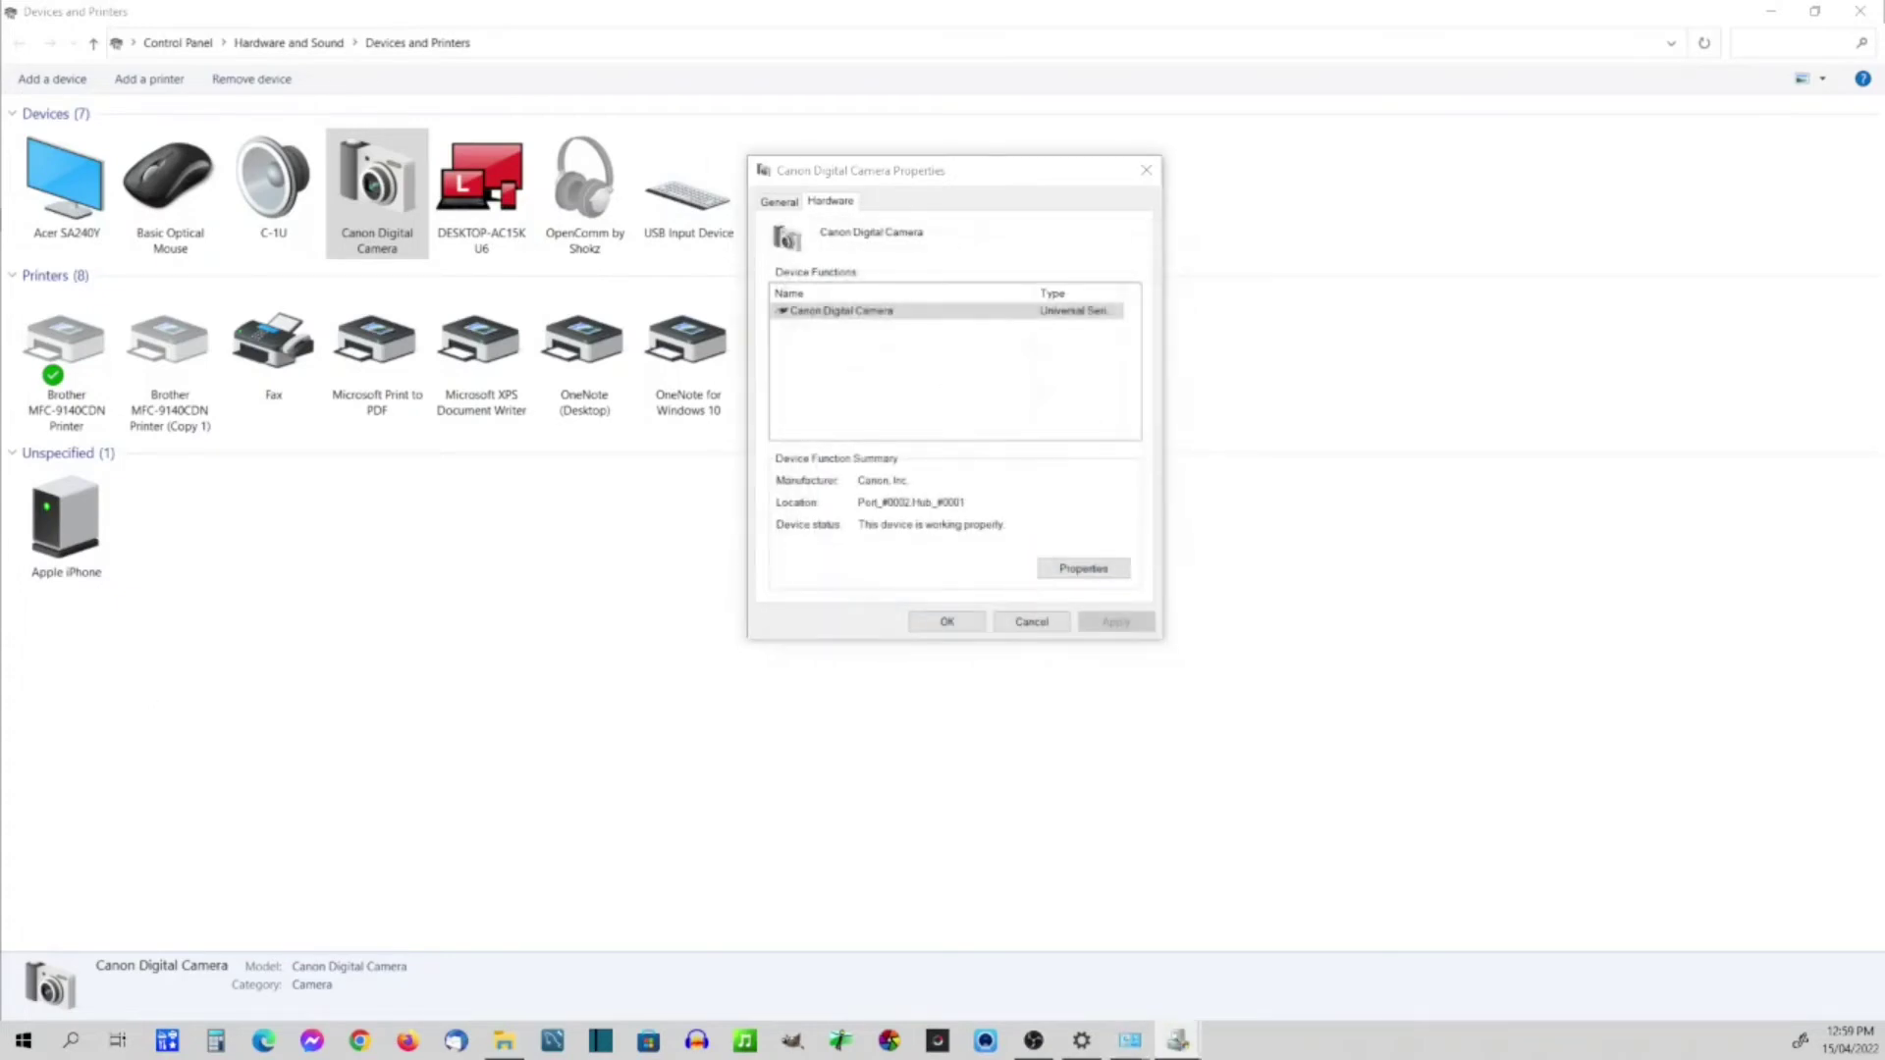
Step: Launch Update Driver from the Canon Digital Camera's Driver tab
mouse_move(508, 175)
mouse_down()
mouse_move(1020, 254)
mouse_move(994, 228)
mouse_move(931, 479)
mouse_move(975, 259)
mouse_up()
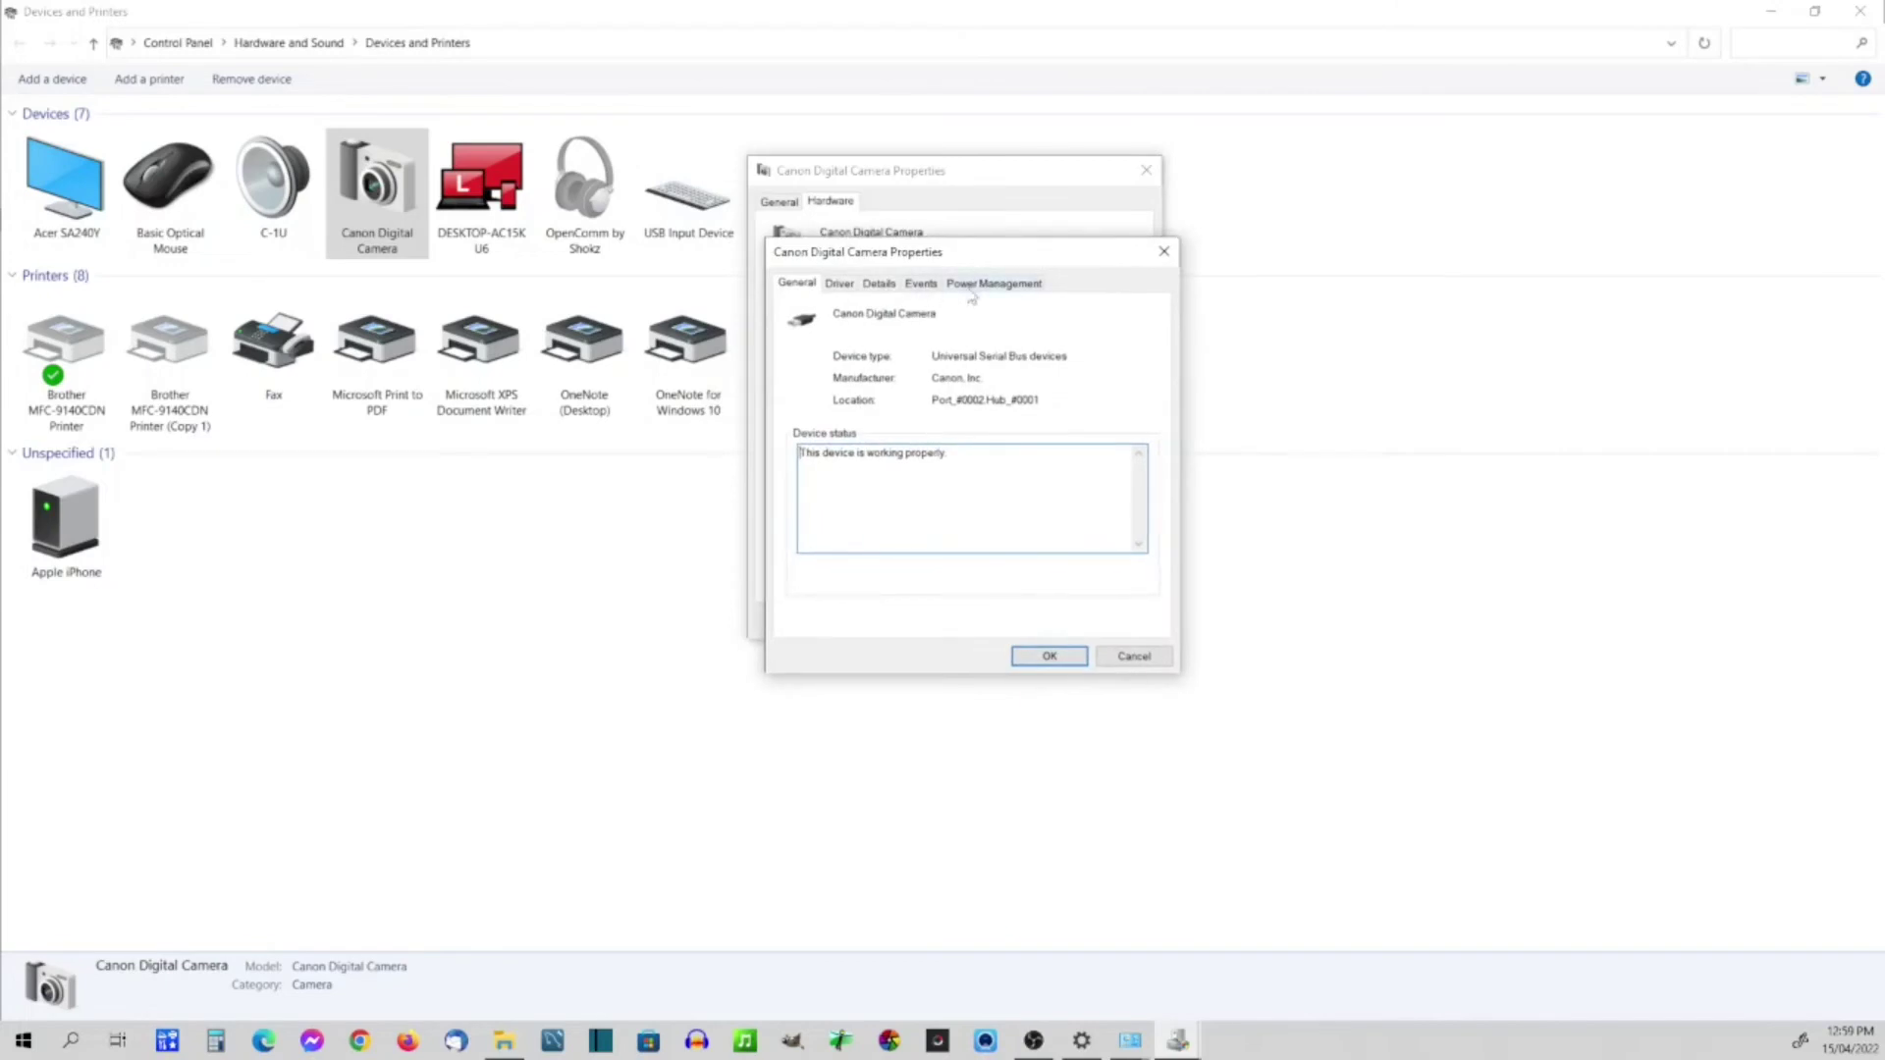
click(840, 283)
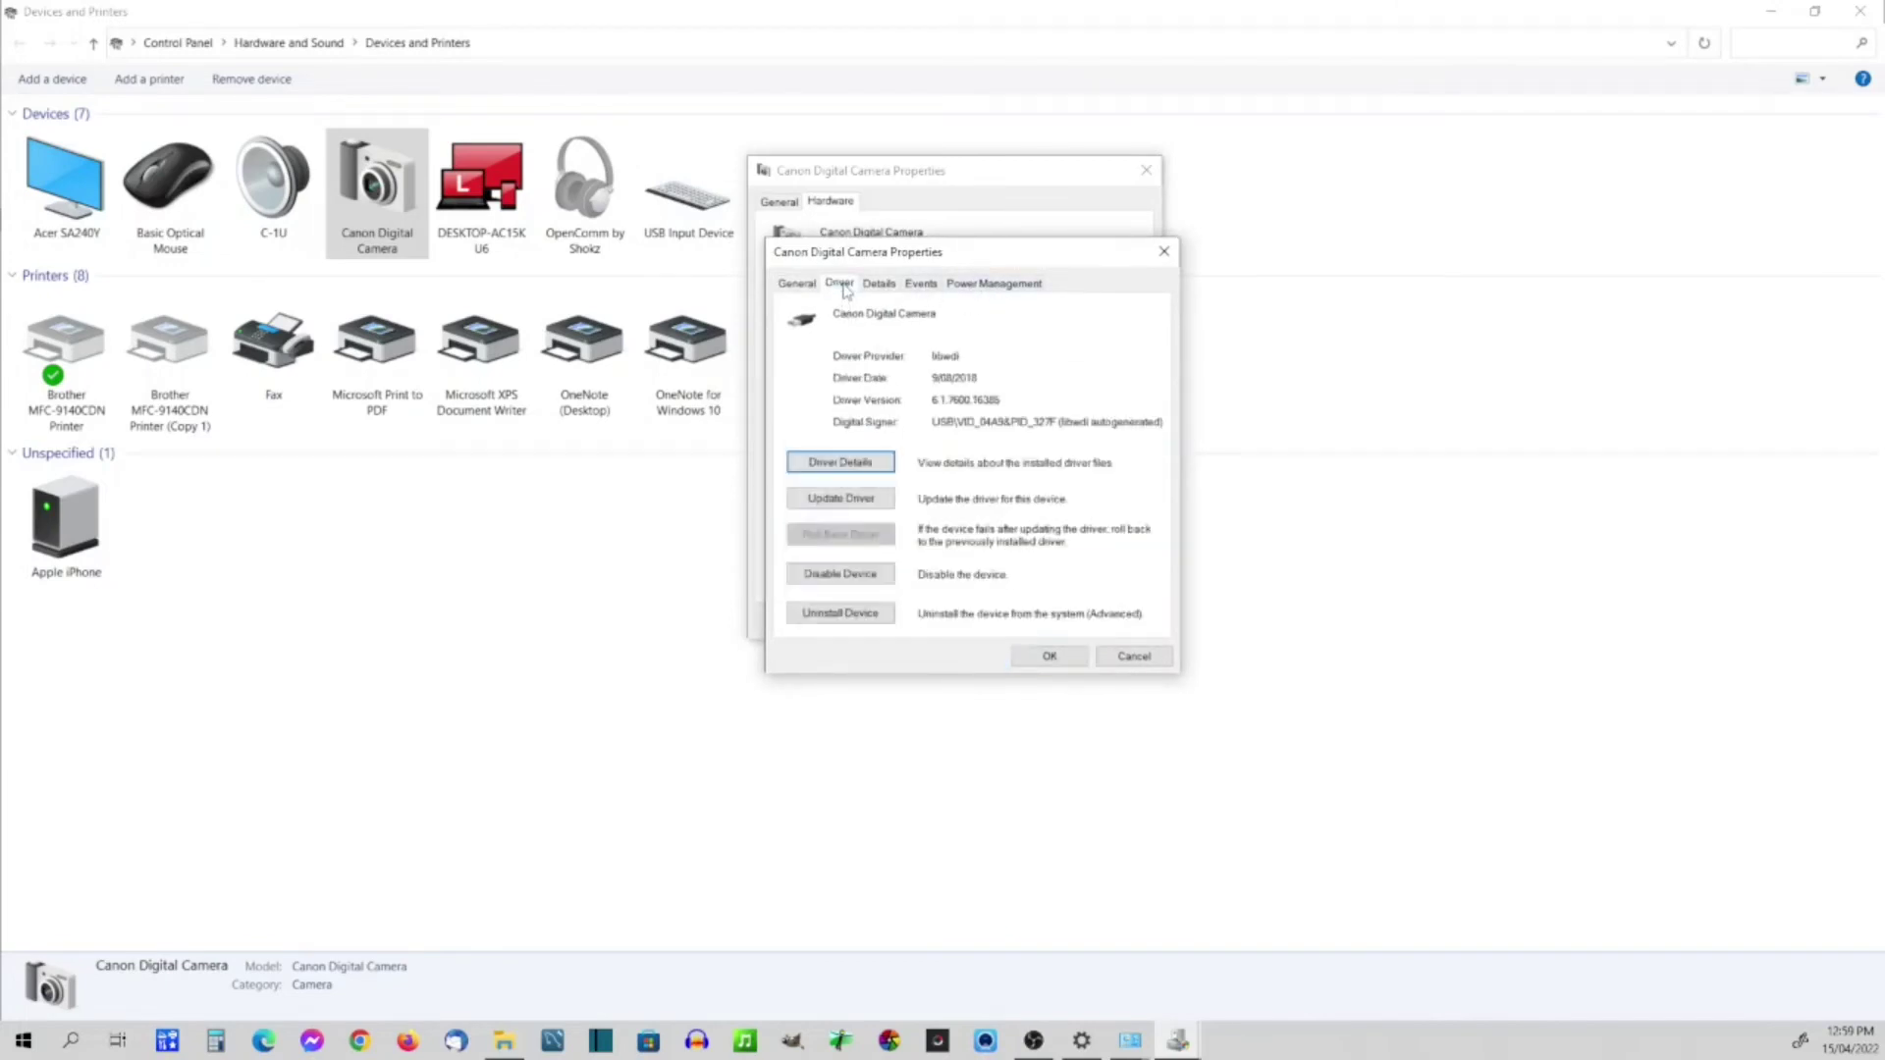
click(839, 500)
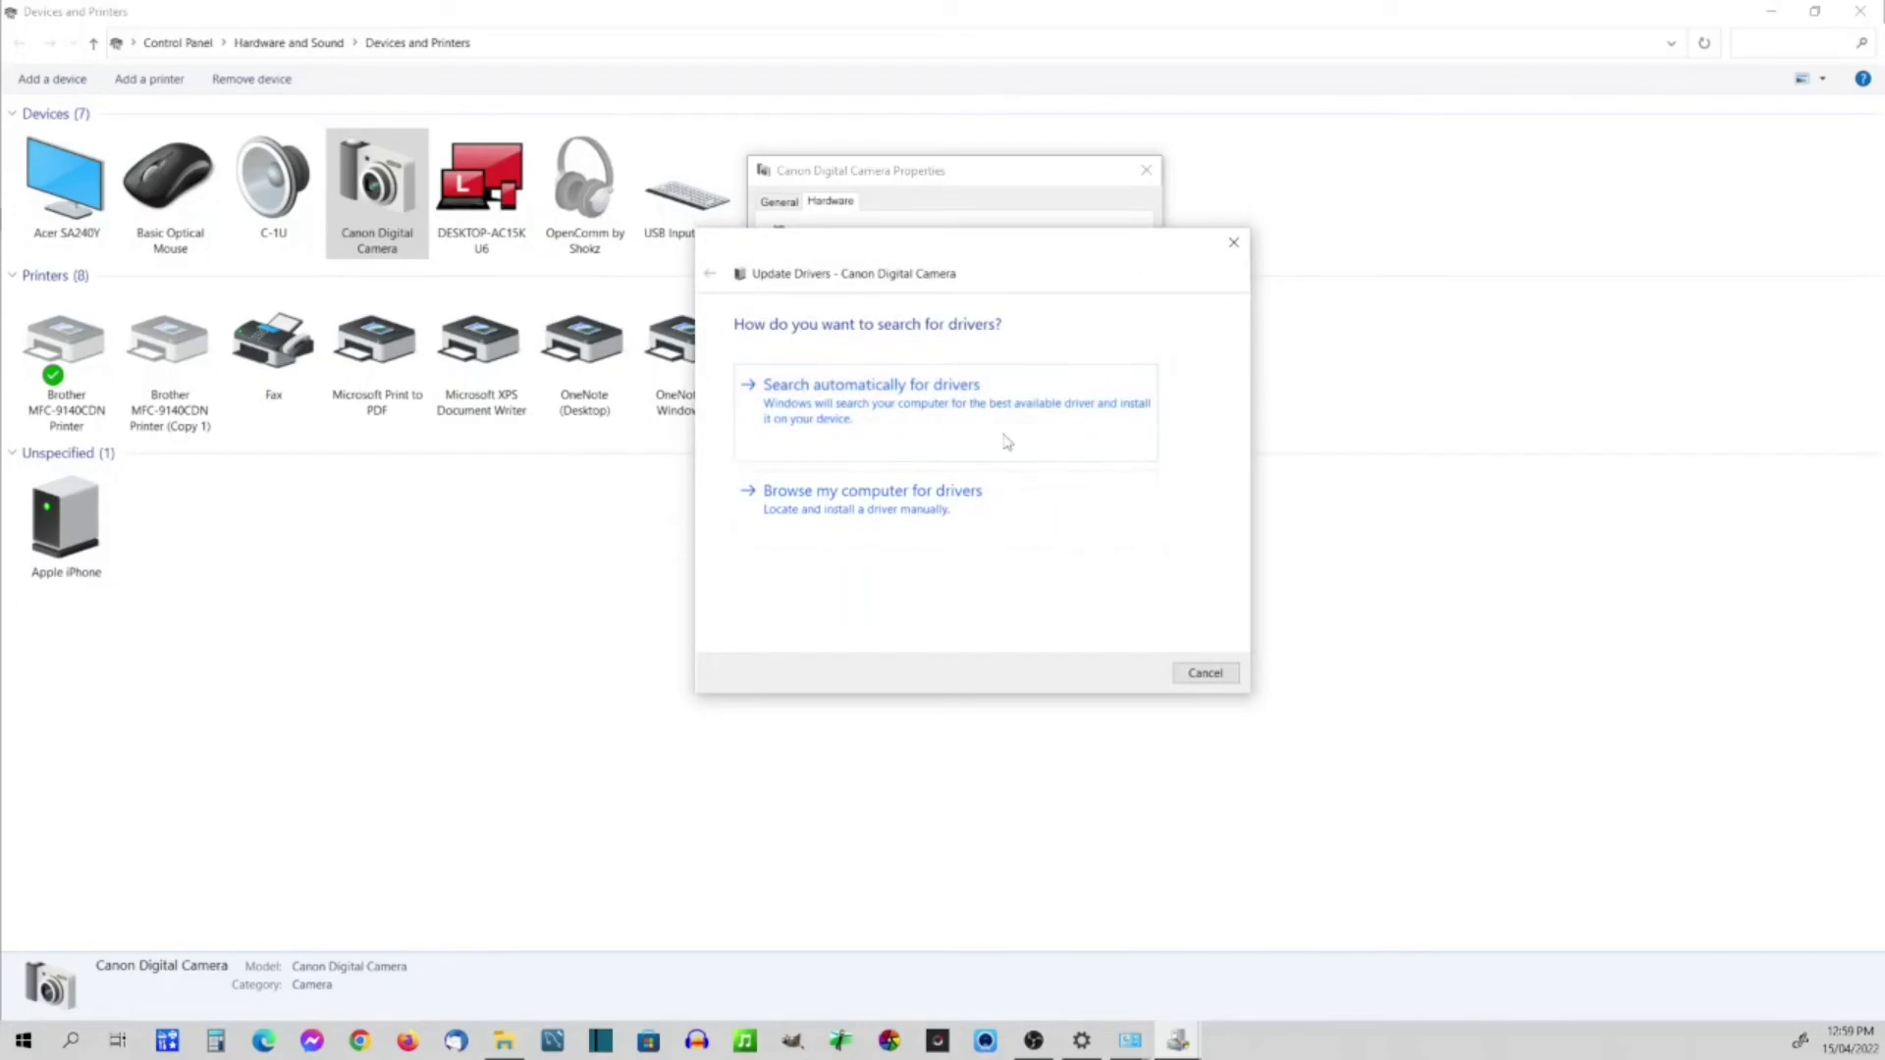
Step: Browse for drivers manually and select MTP USB Device from the compatible driver list
click(861, 514)
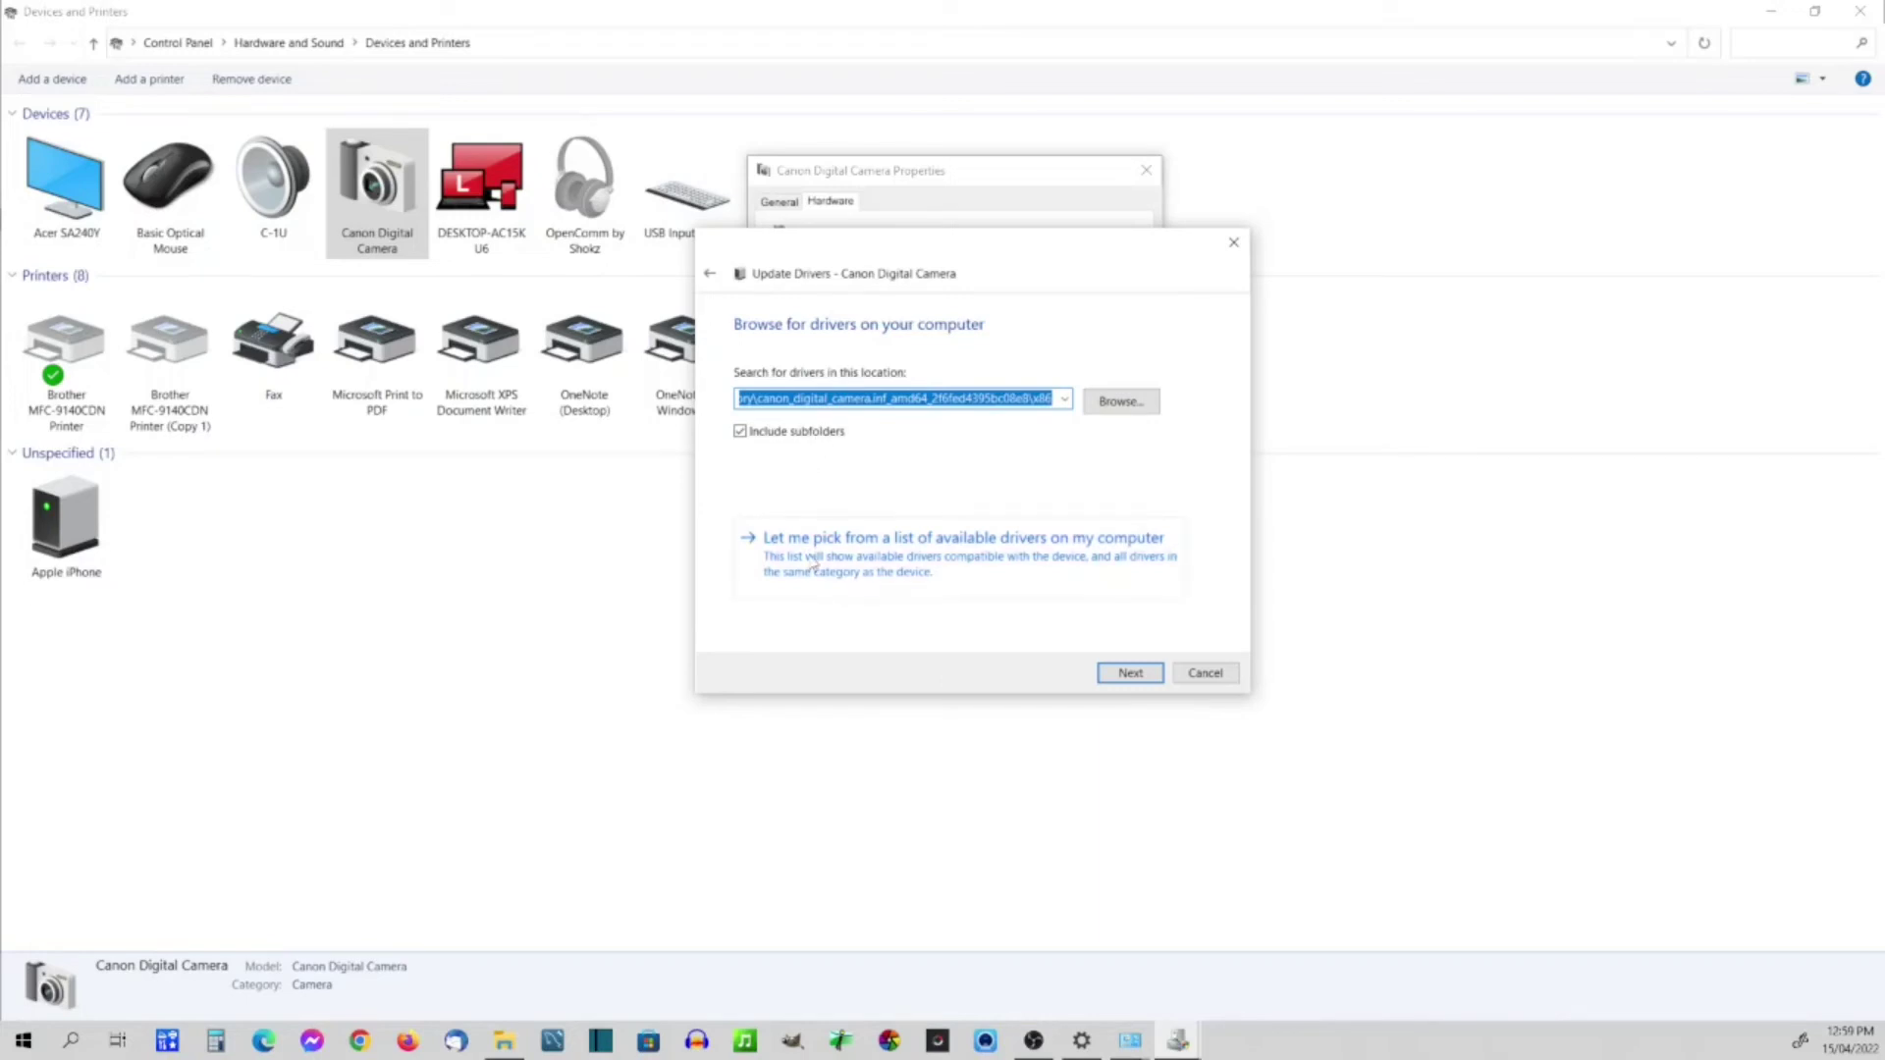
click(812, 563)
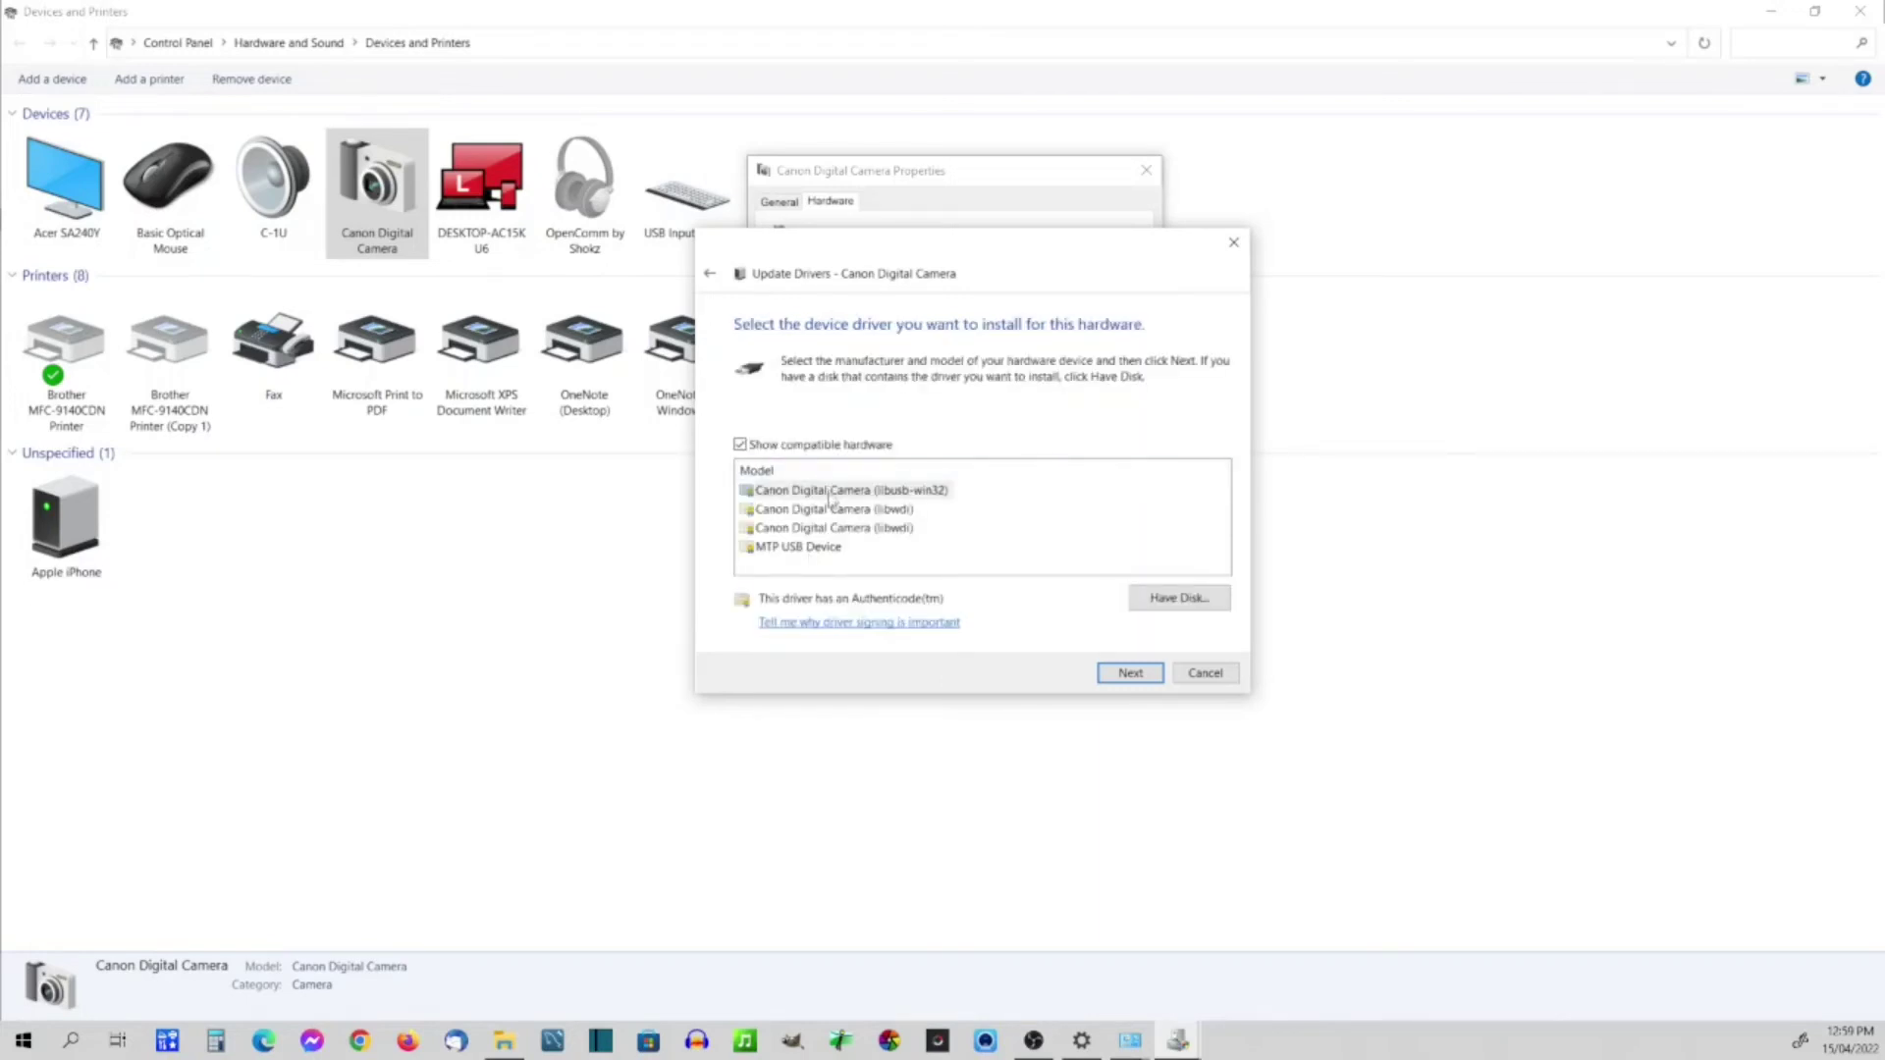
click(741, 445)
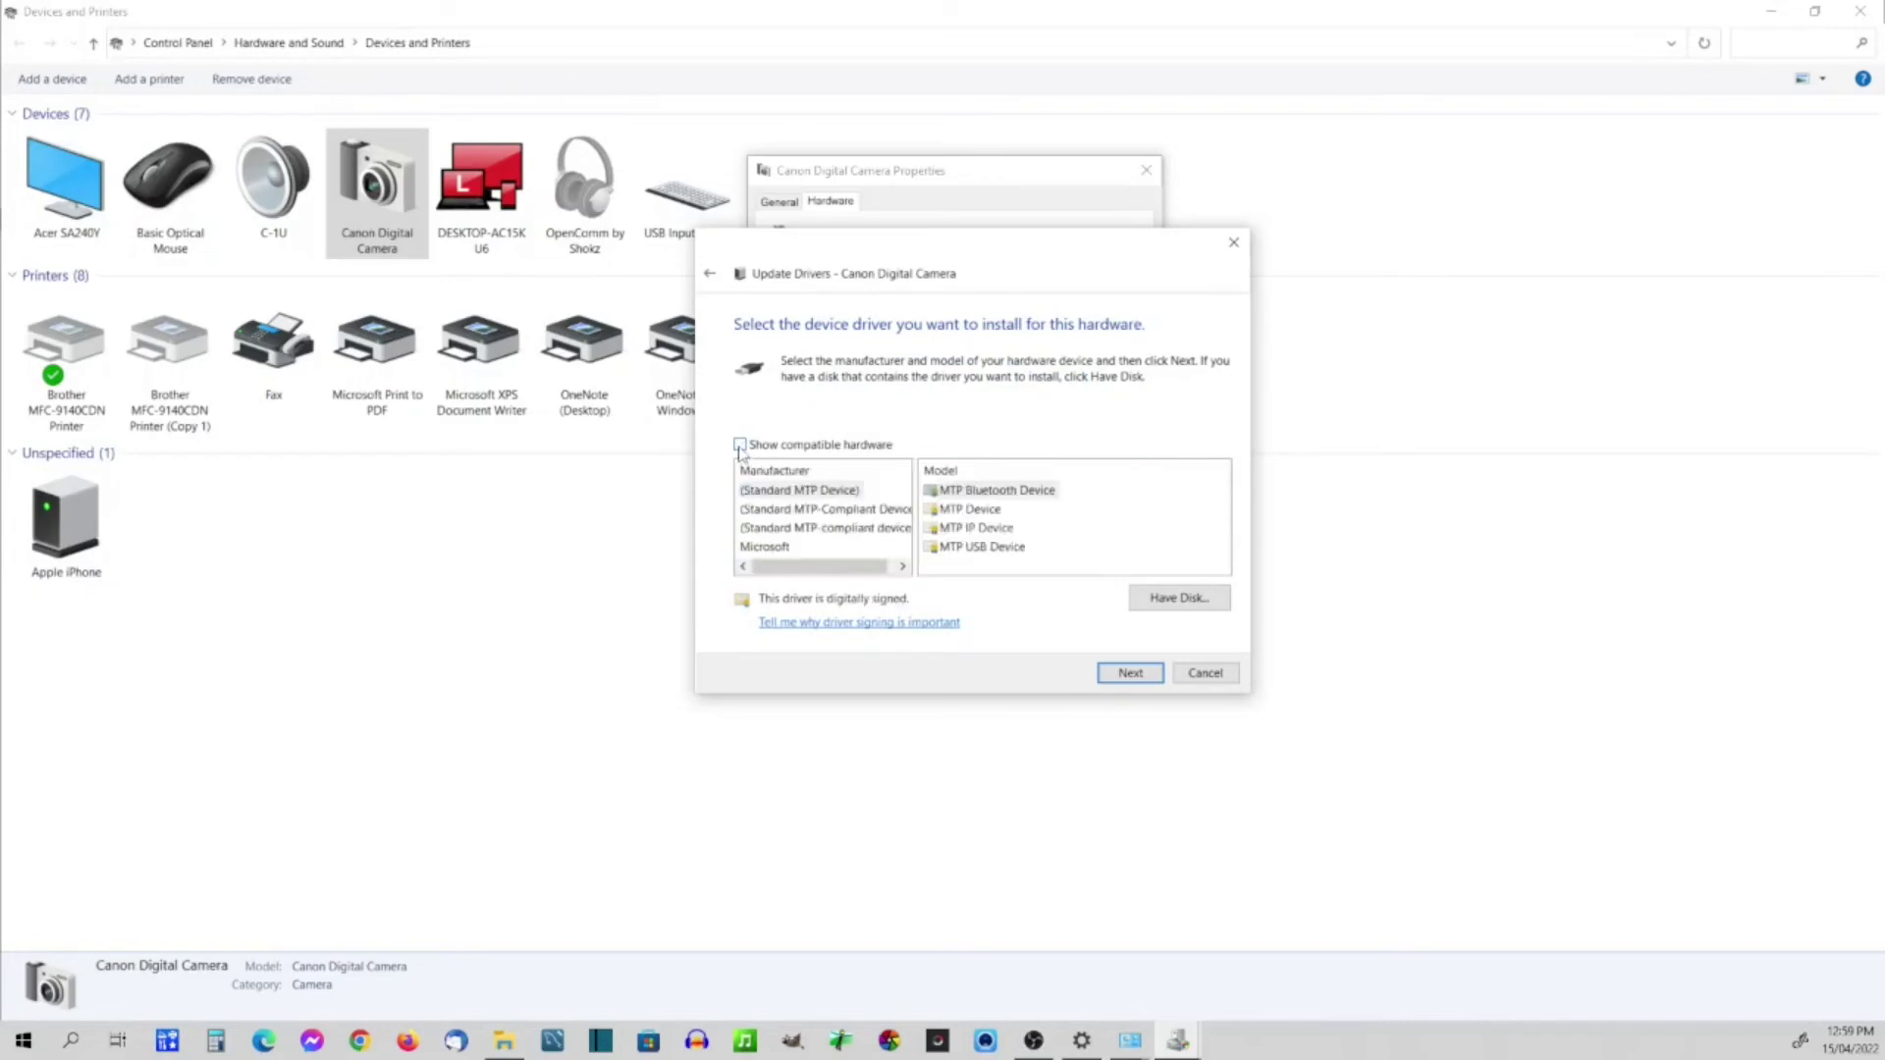
click(741, 445)
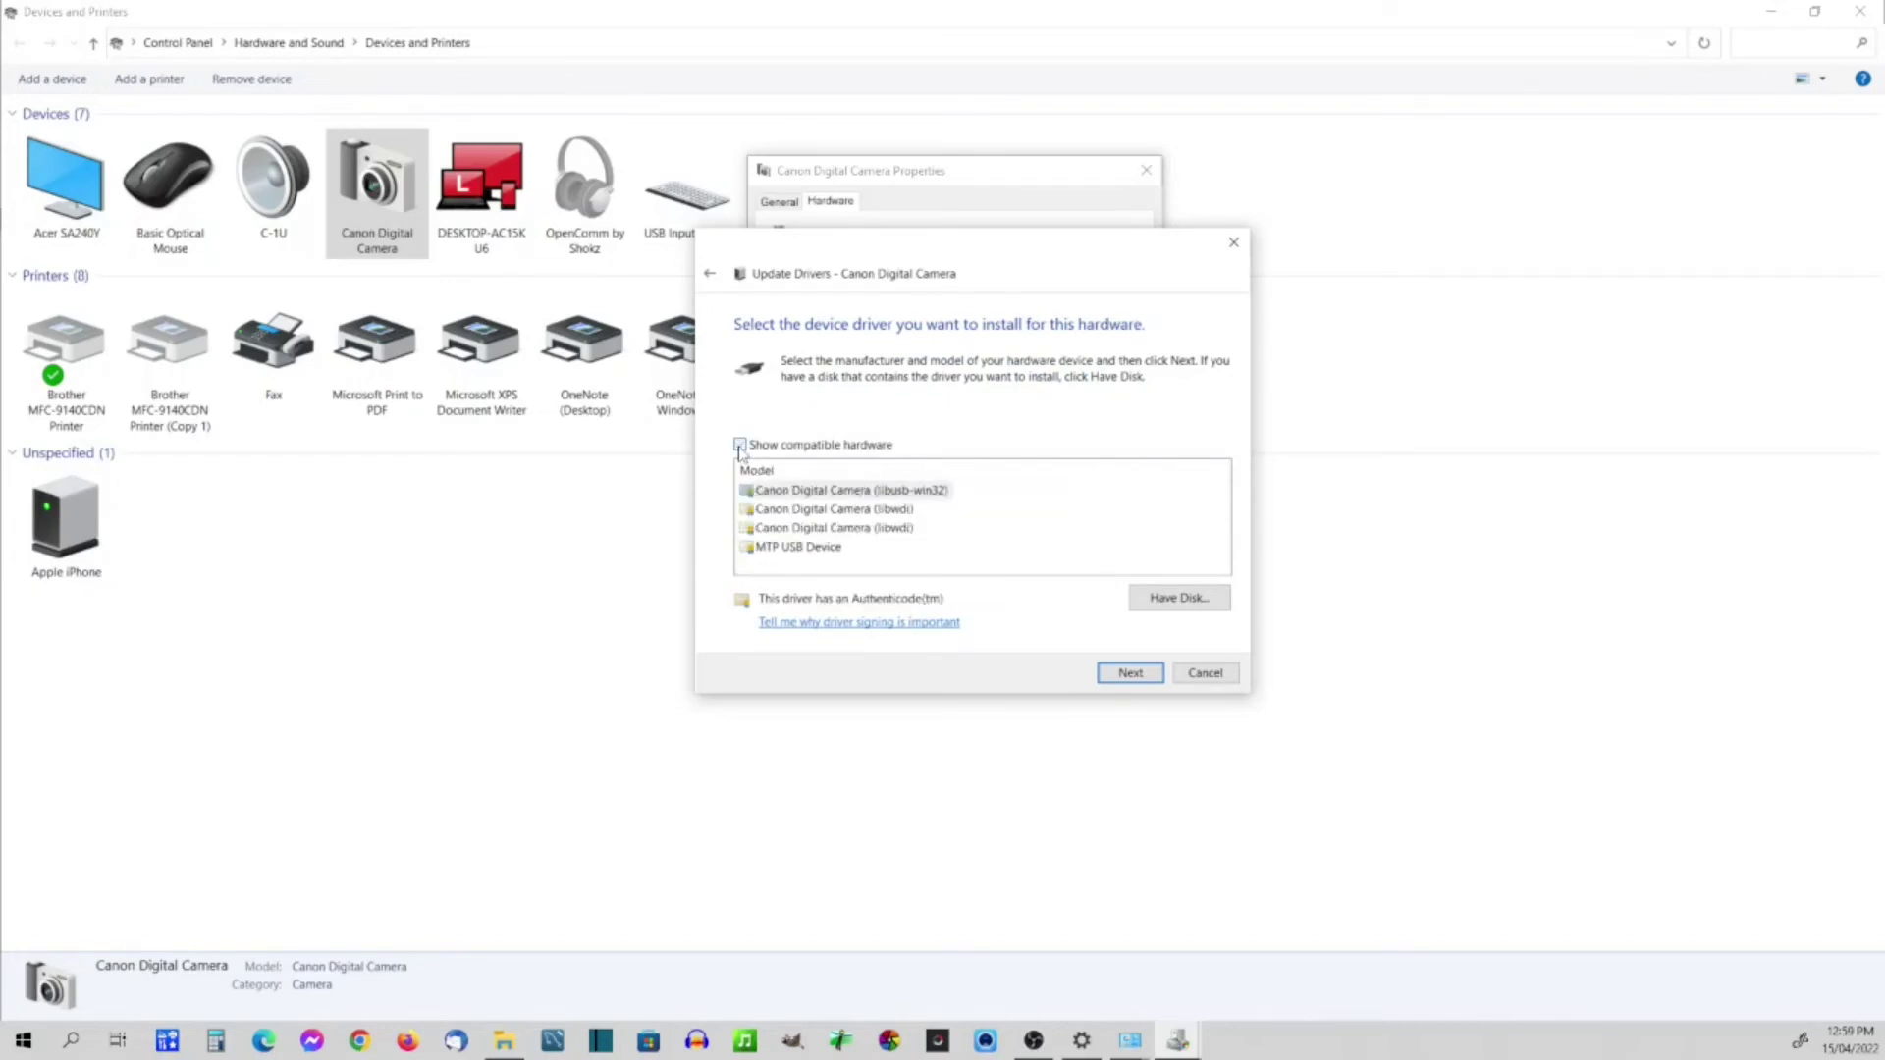
click(786, 548)
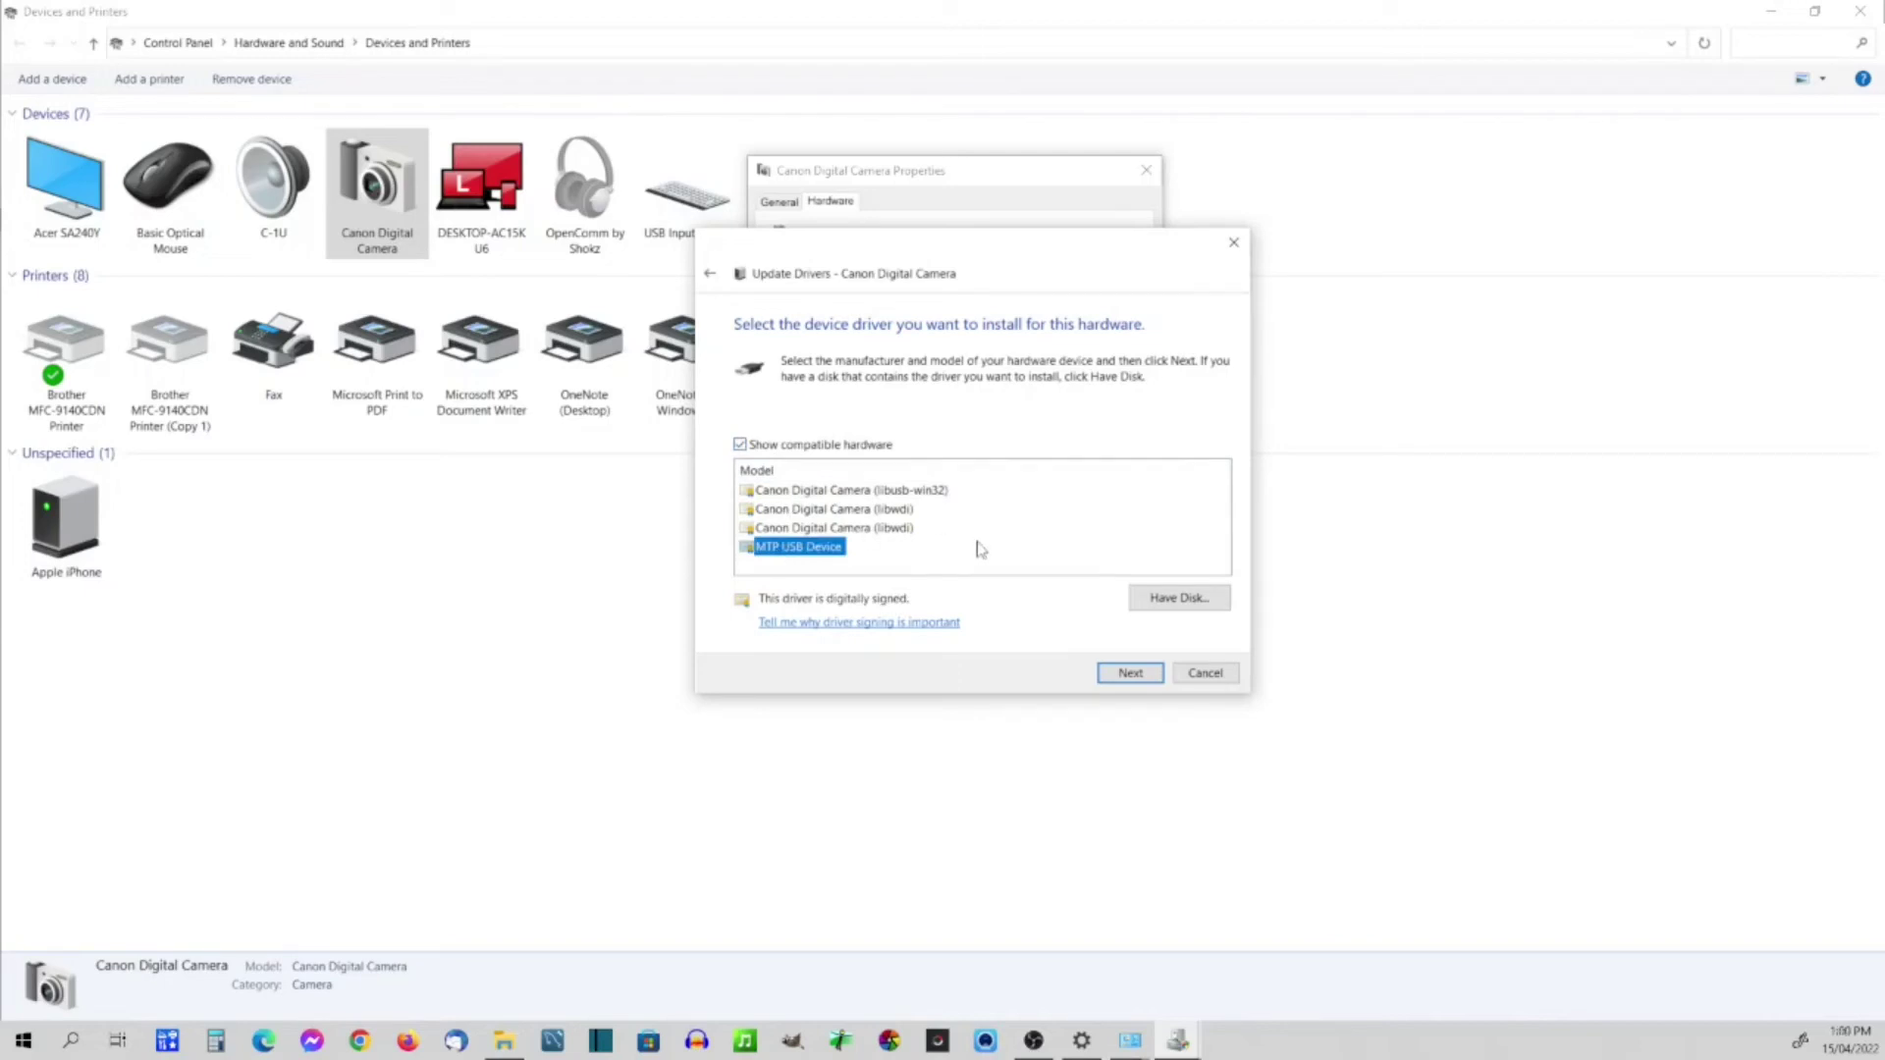
Step: Install the MTP USB Device driver and close the Canon EOS 1200D properties
click(1129, 673)
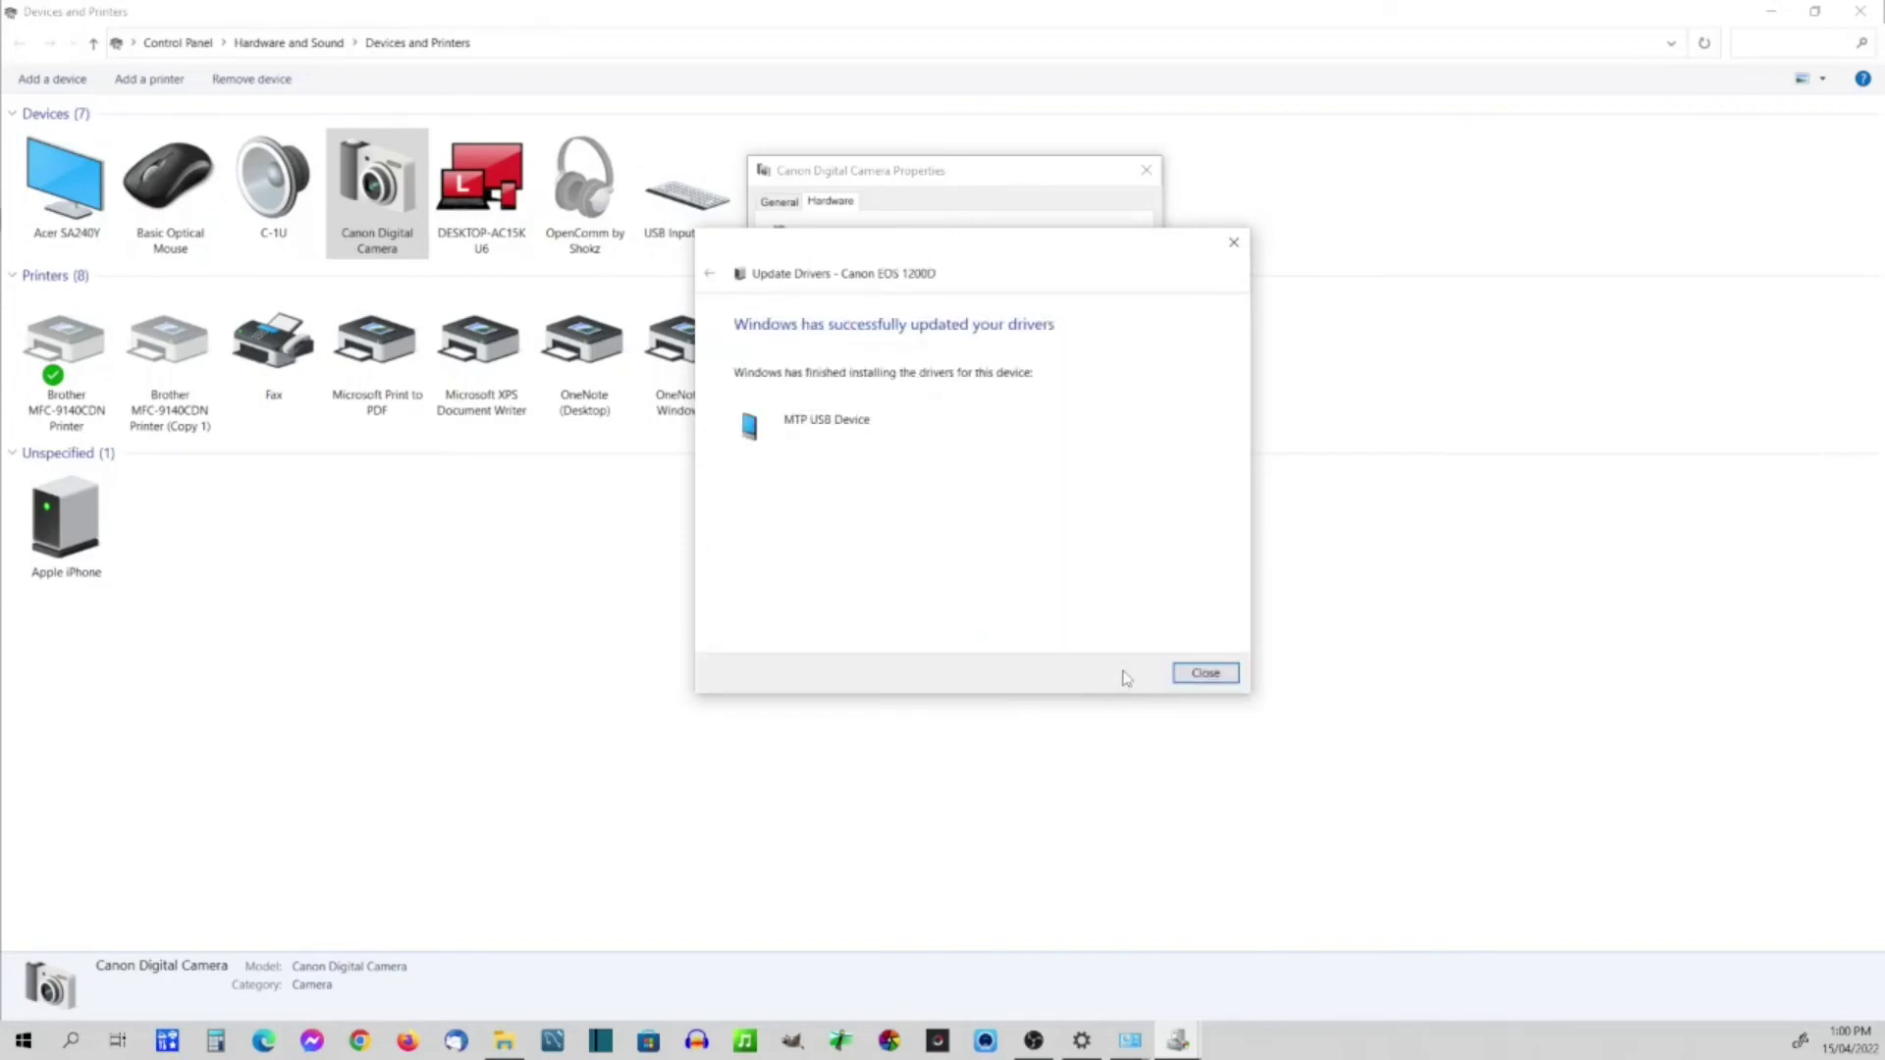
click(1208, 673)
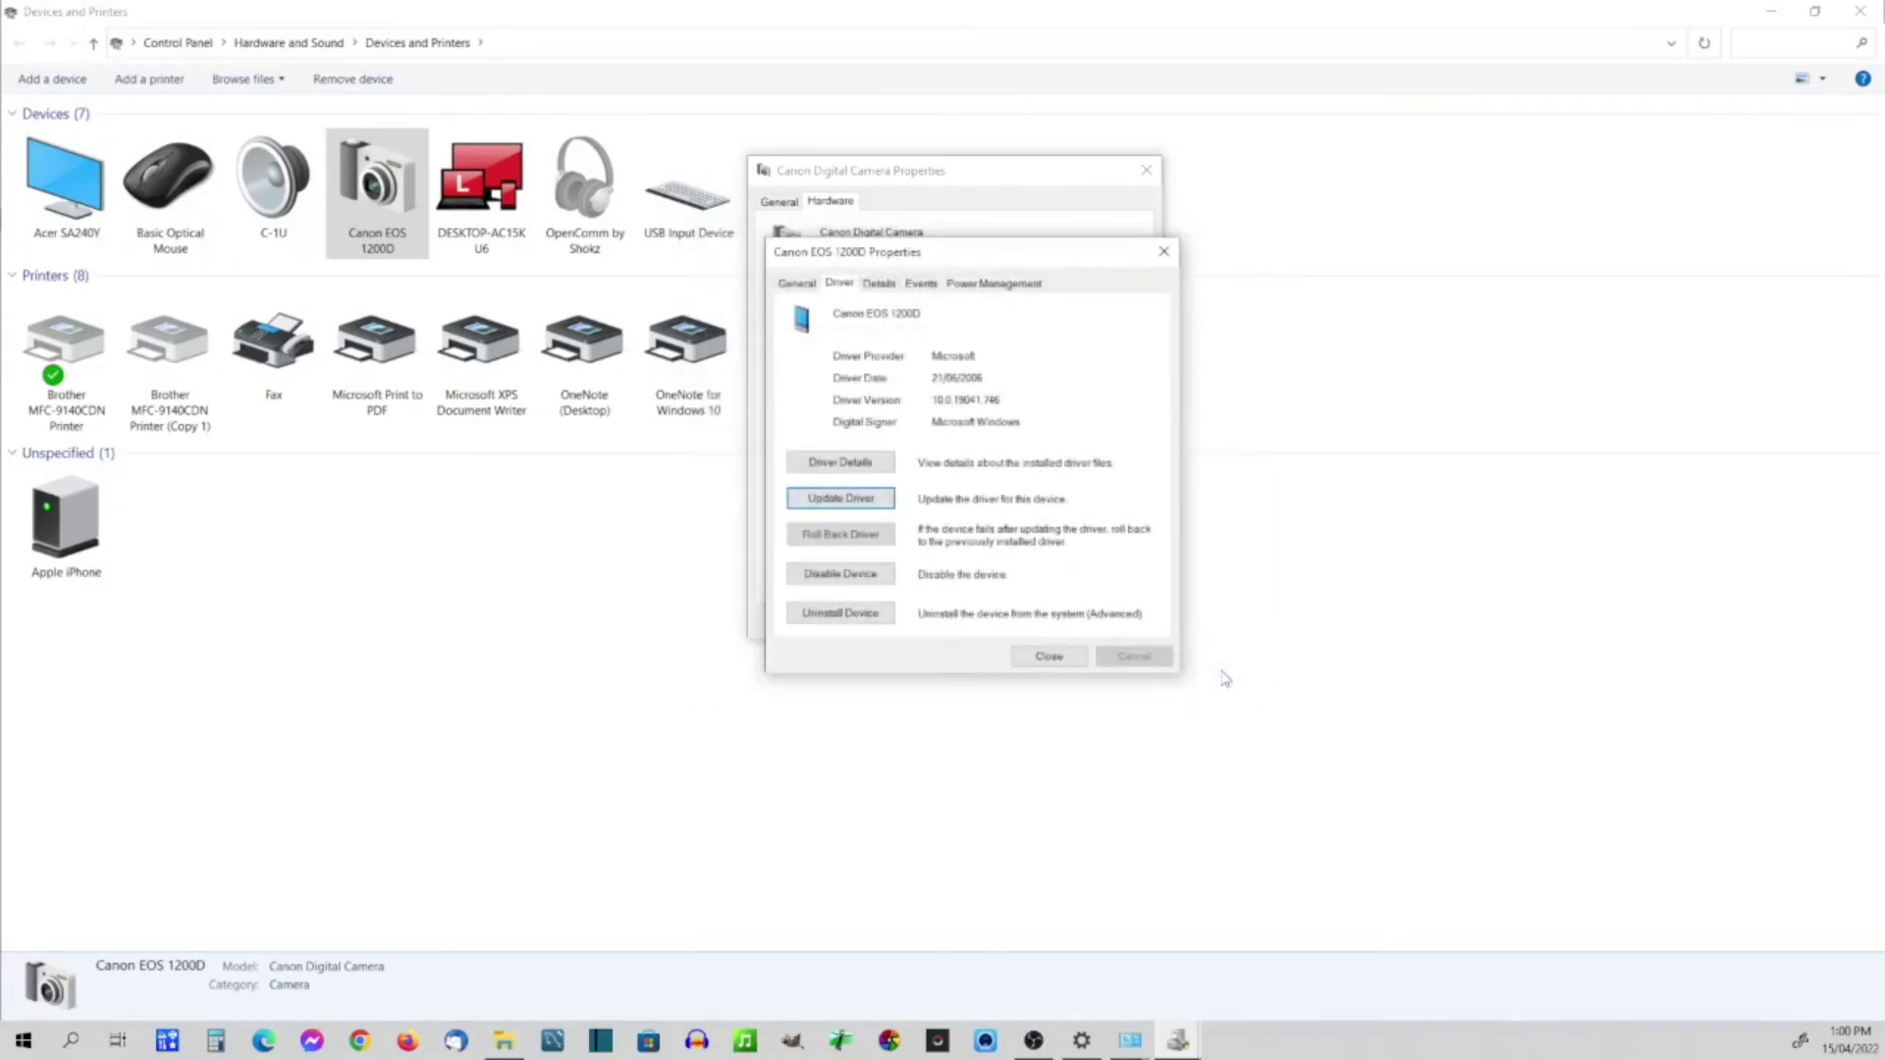
click(1050, 657)
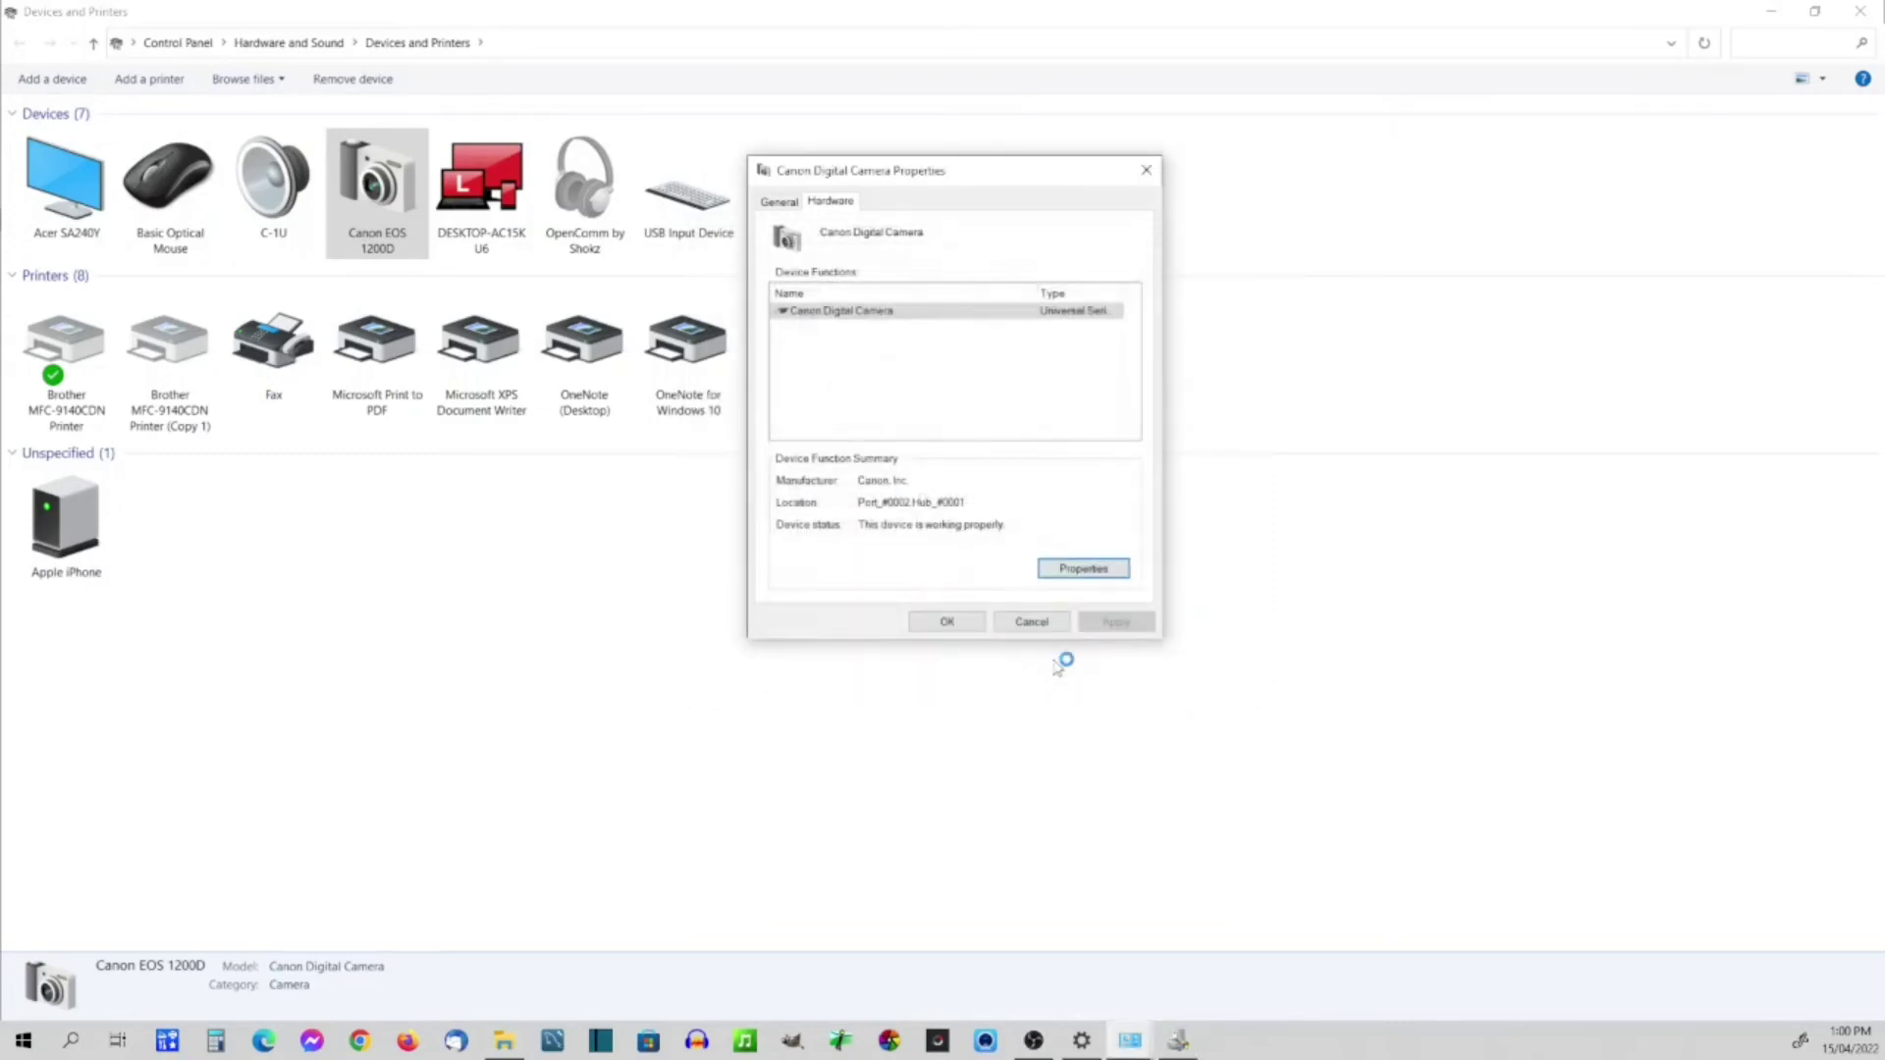
Step: Confirm Canon Digital Camera Properties with OK, then close Devices and Printers and Bluetooth & other devices
click(950, 623)
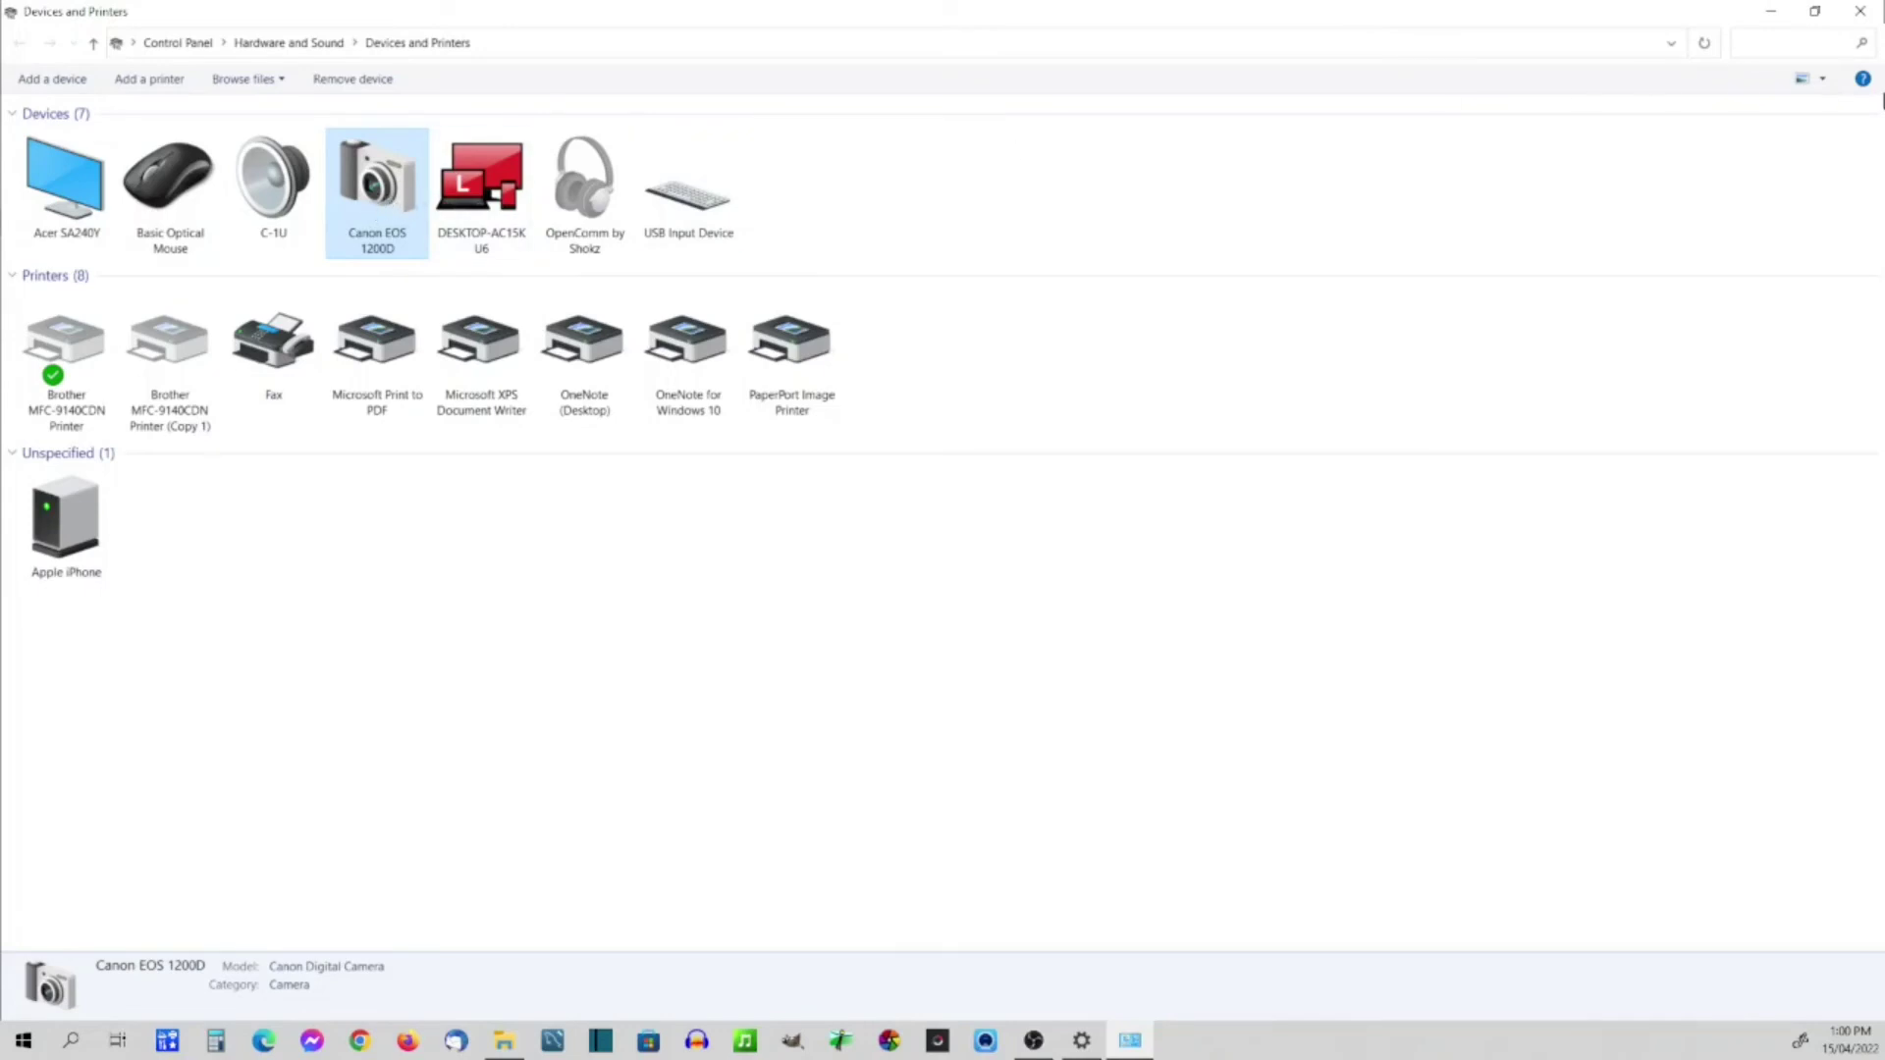
click(1861, 13)
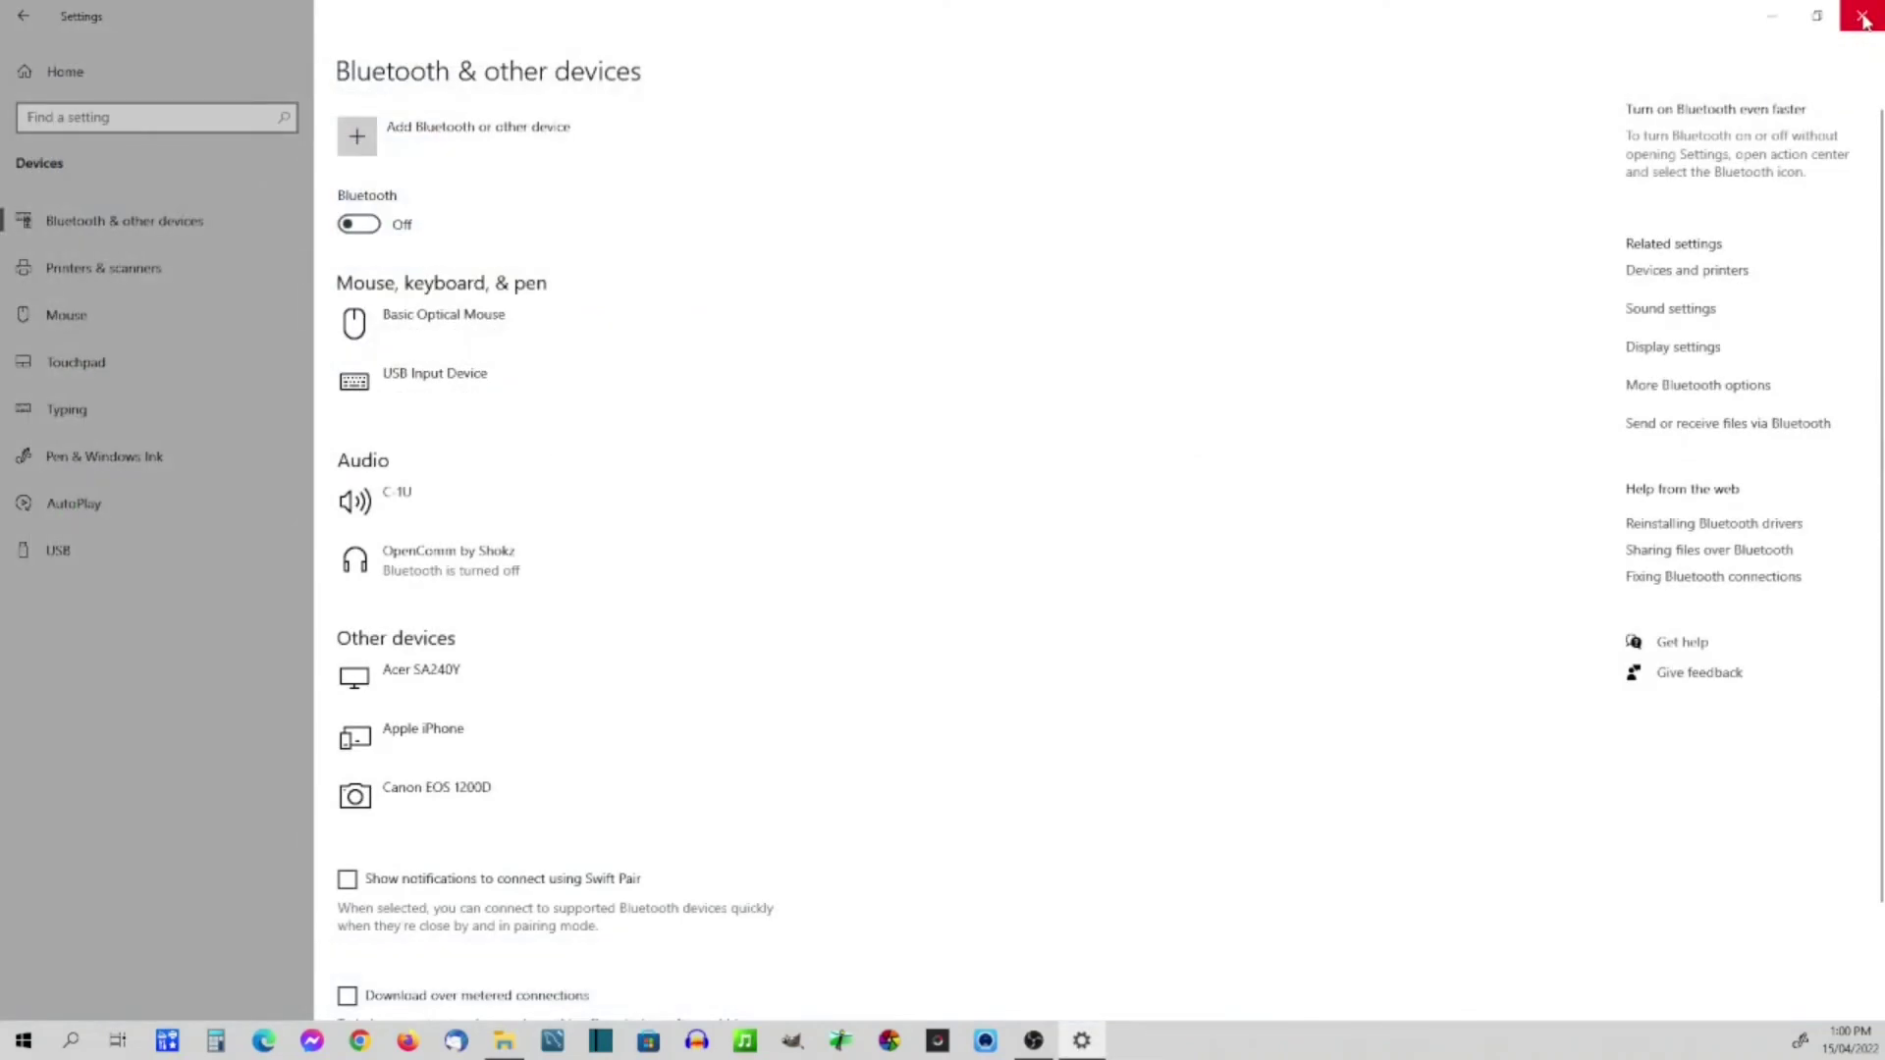
click(1864, 16)
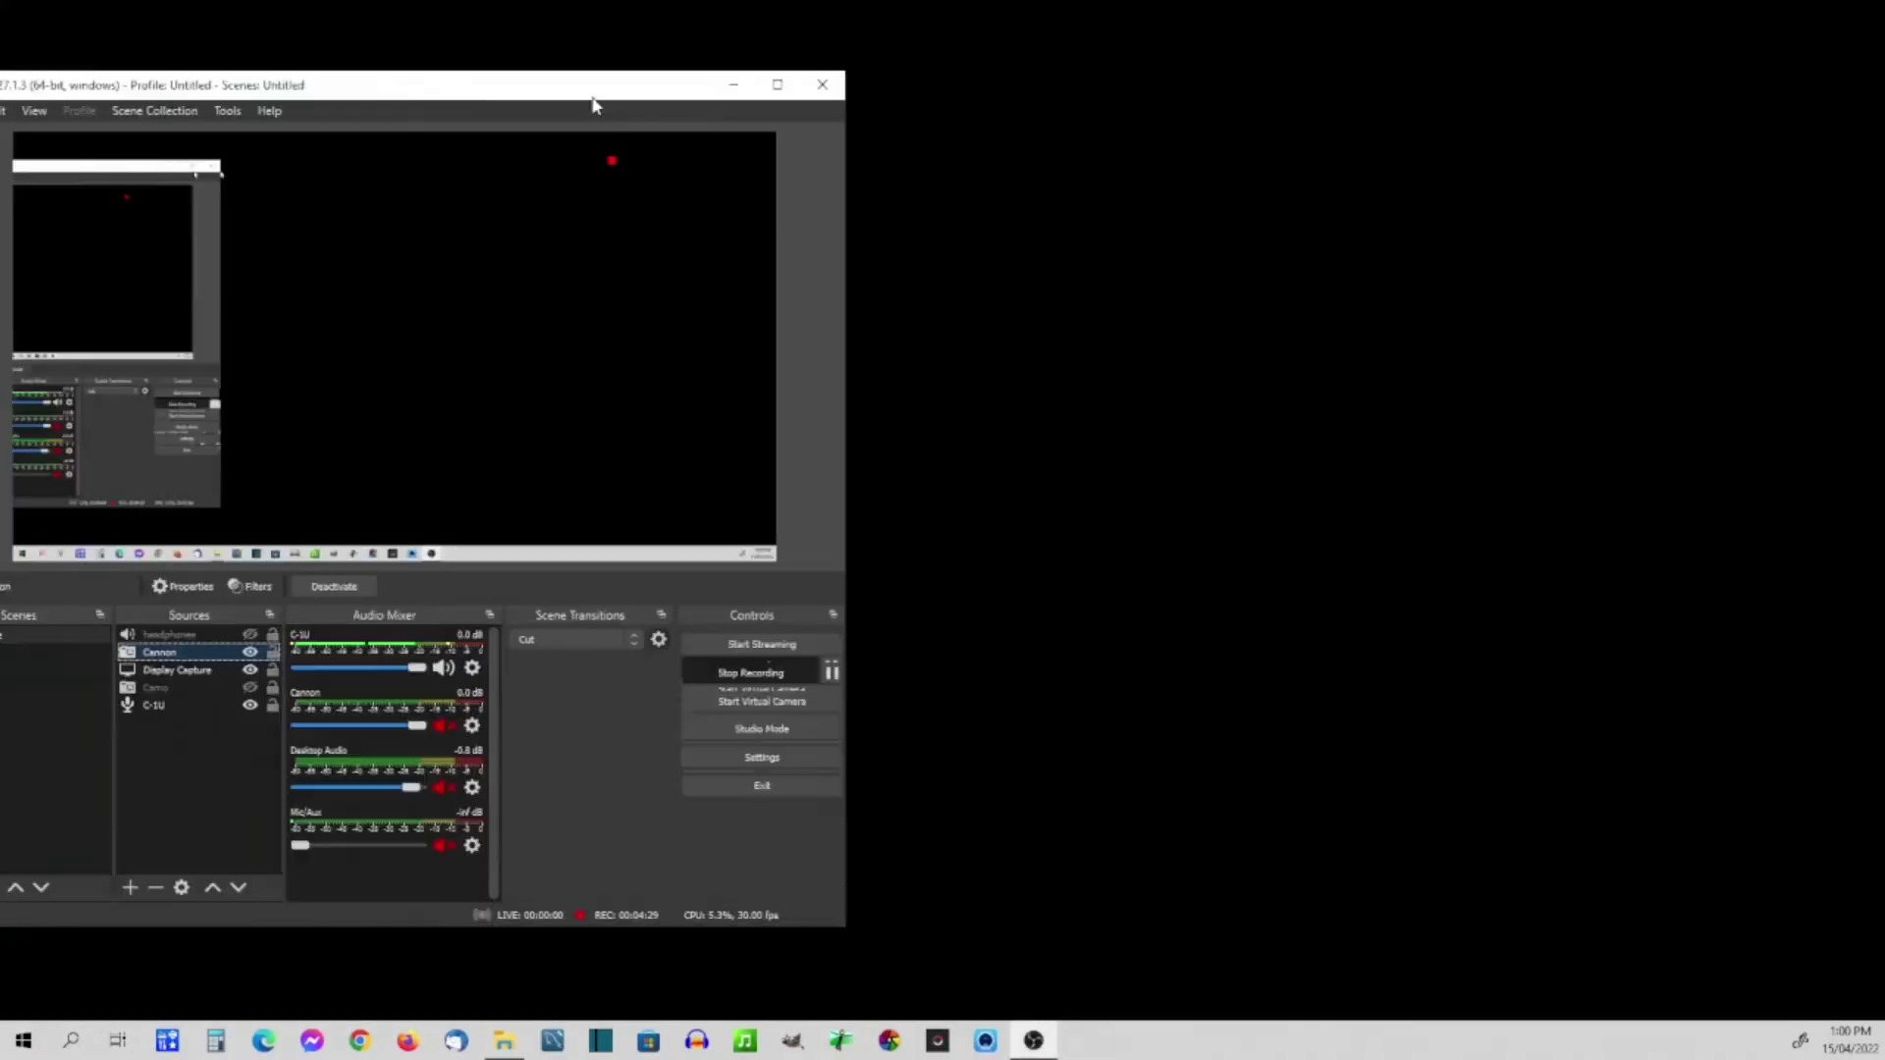
Step: Center and maximize the OBS window, then cancel out of the Cannon source properties
drag(594, 105, 1042, 108)
double_click(1042, 104)
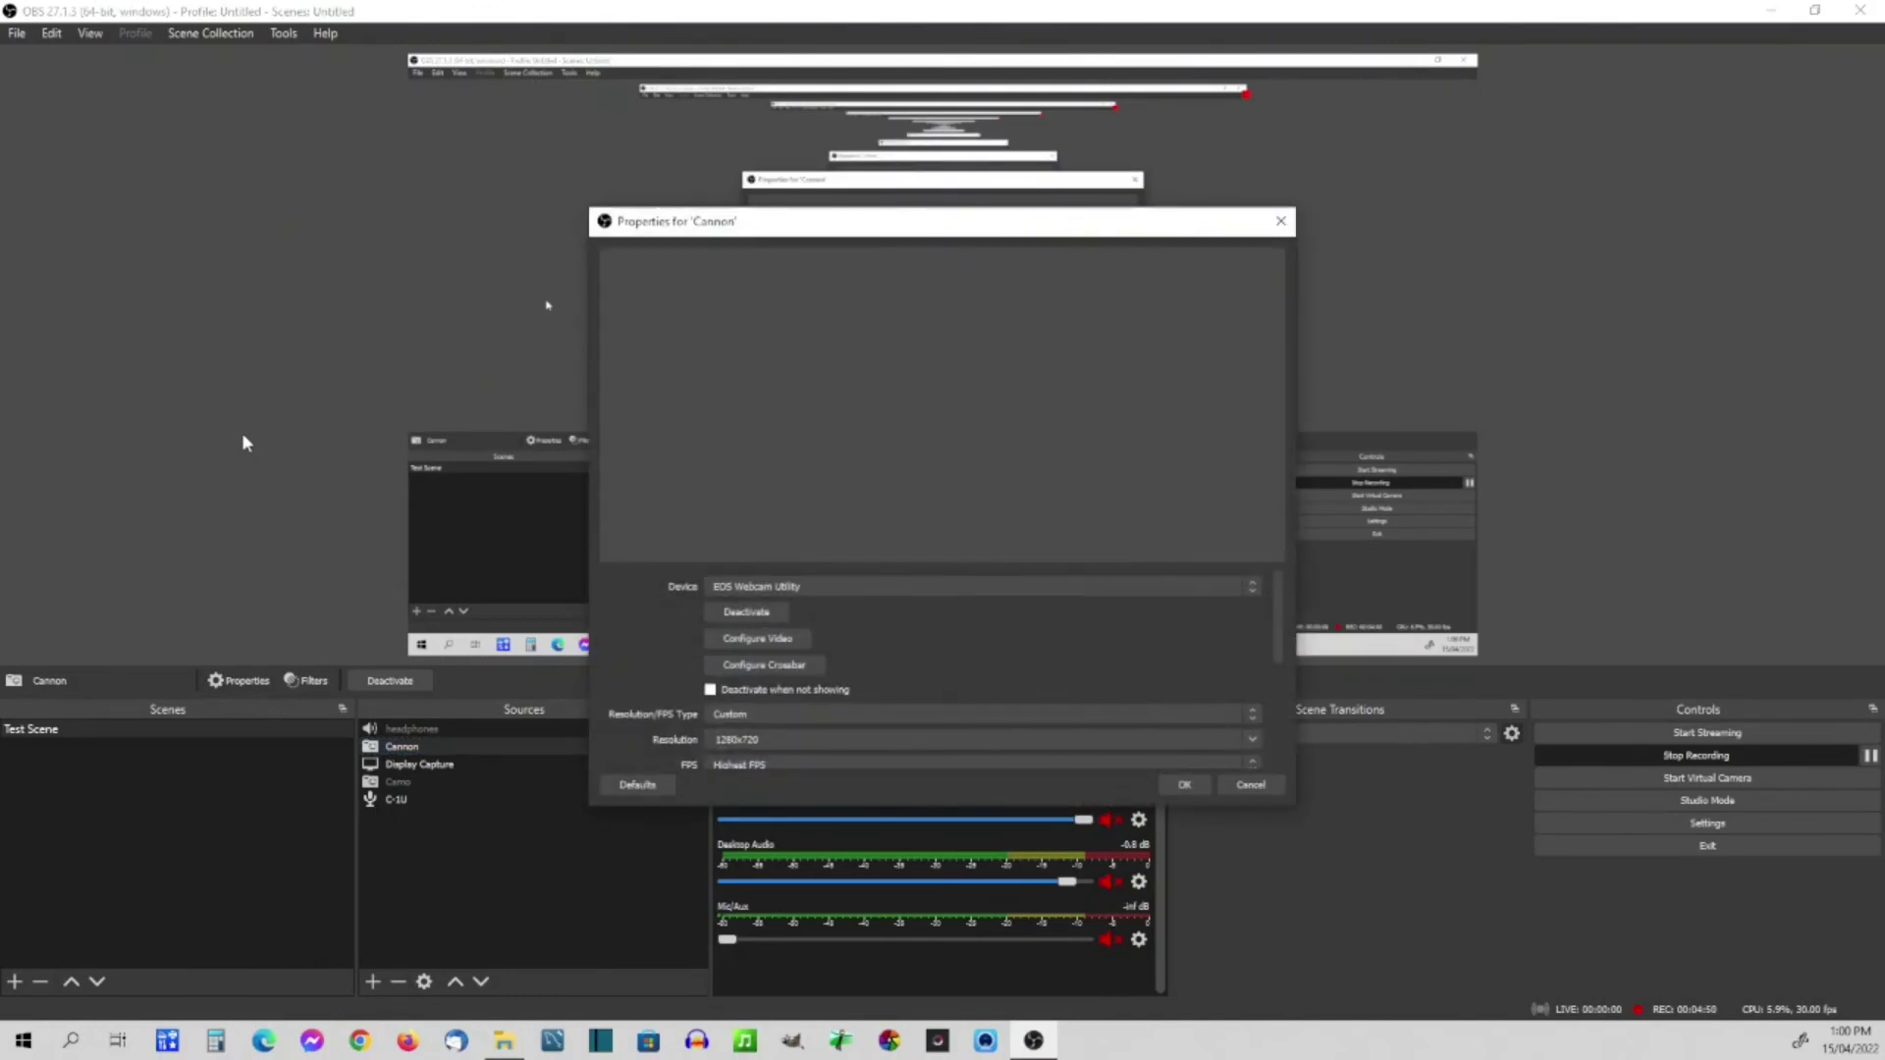
click(1237, 785)
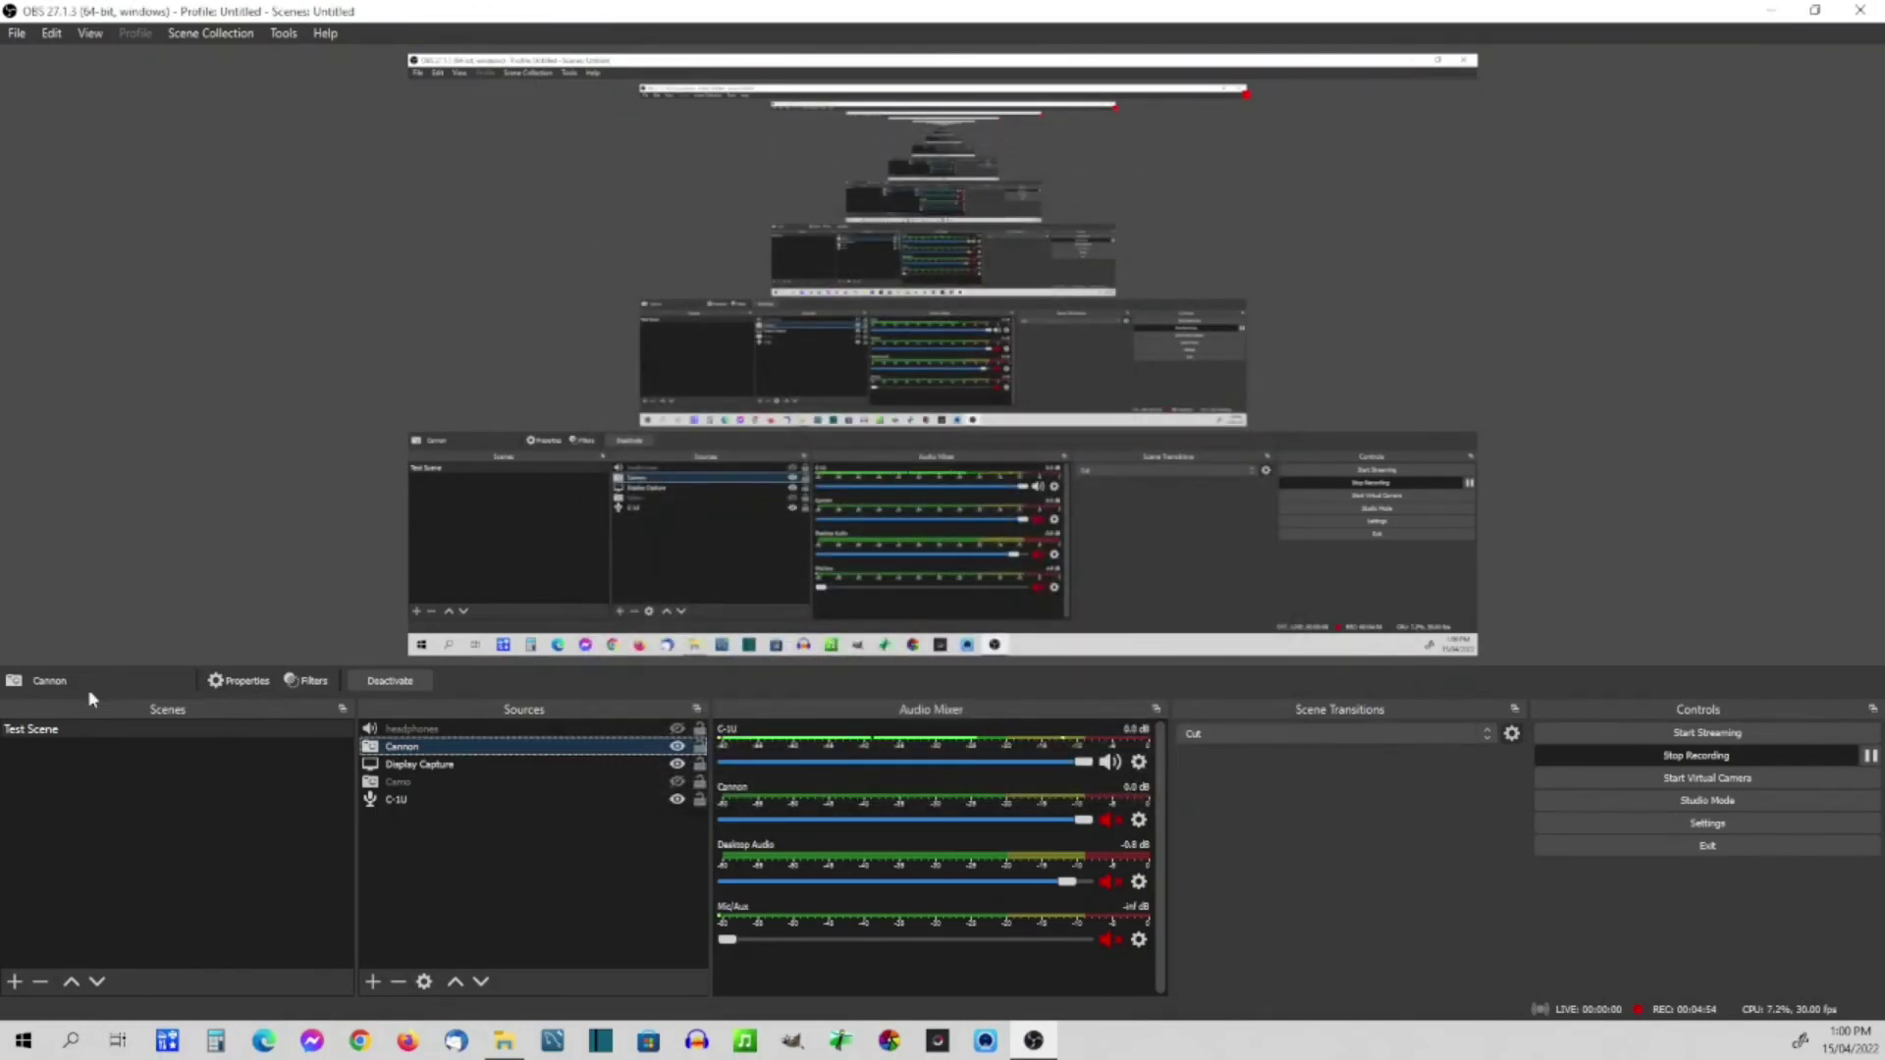